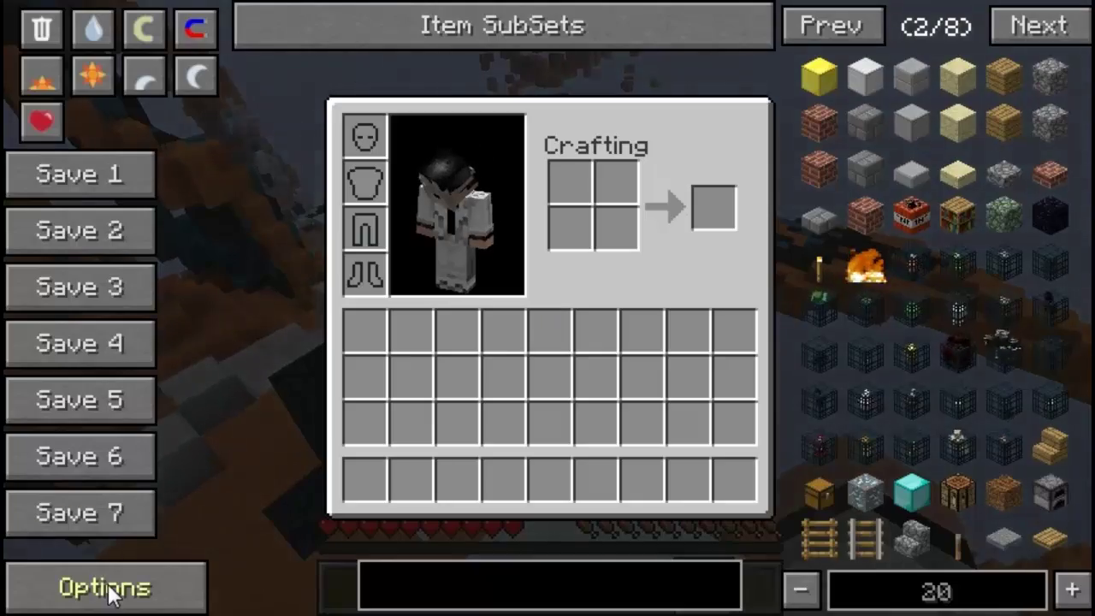
pyautogui.click(101, 589)
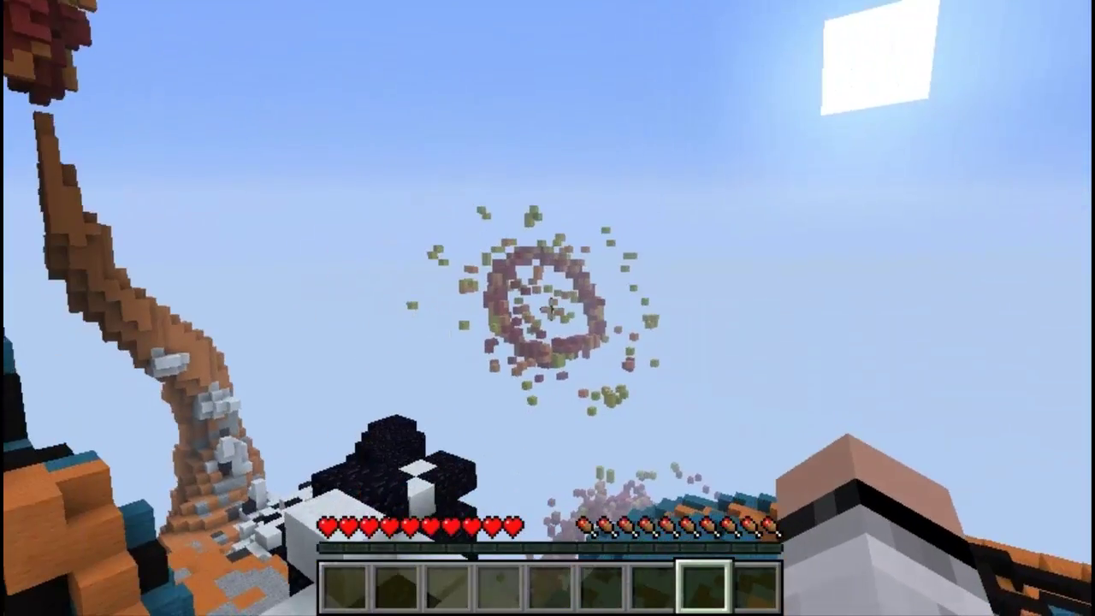
pyautogui.press('F5')
pyautogui.press('F5')
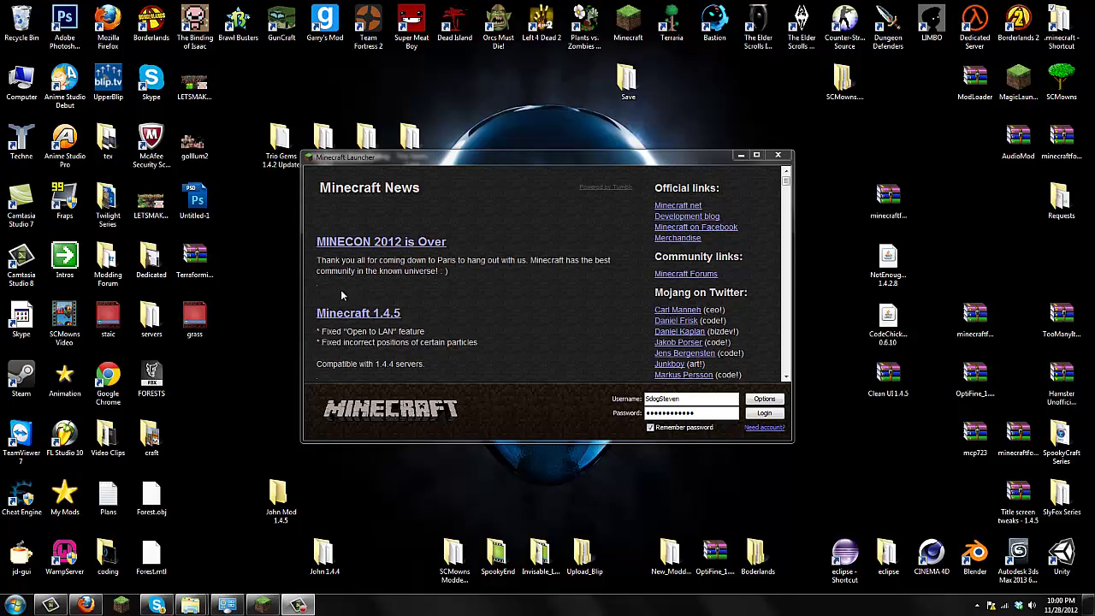
# - Force a game update in the Minecraft launcher options, then log in to download it and minimize the window
pyautogui.click(762, 398)
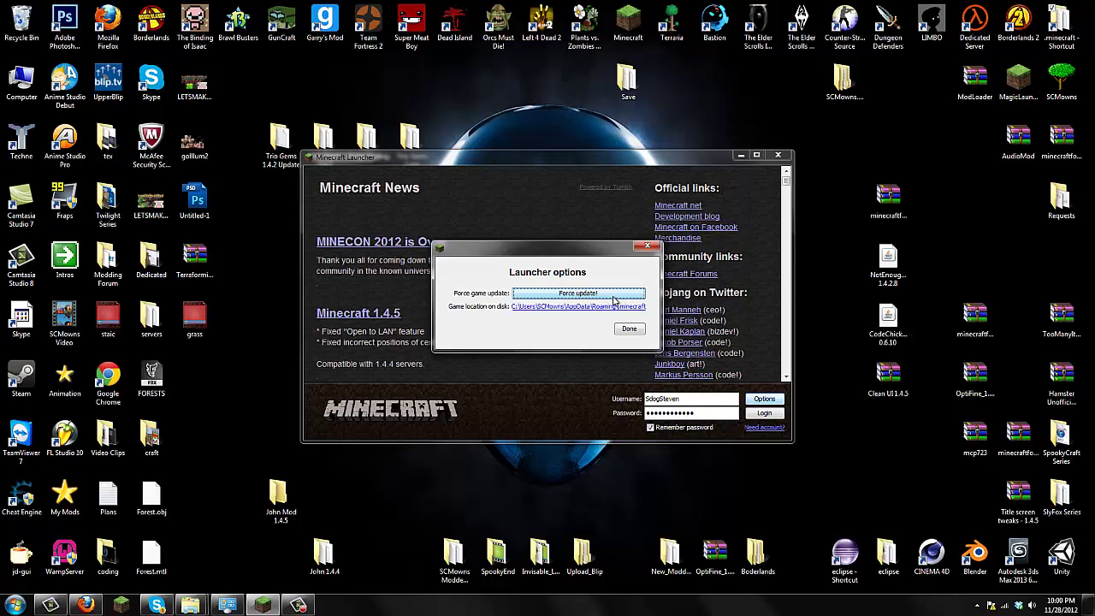
pyautogui.click(614, 296)
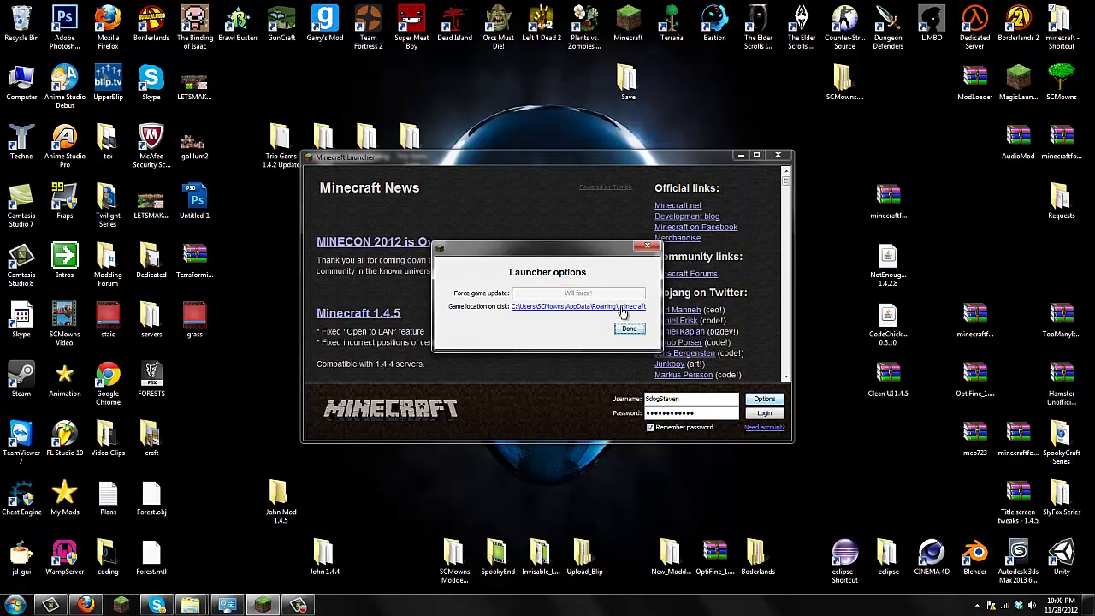
pyautogui.click(629, 328)
pyautogui.click(764, 414)
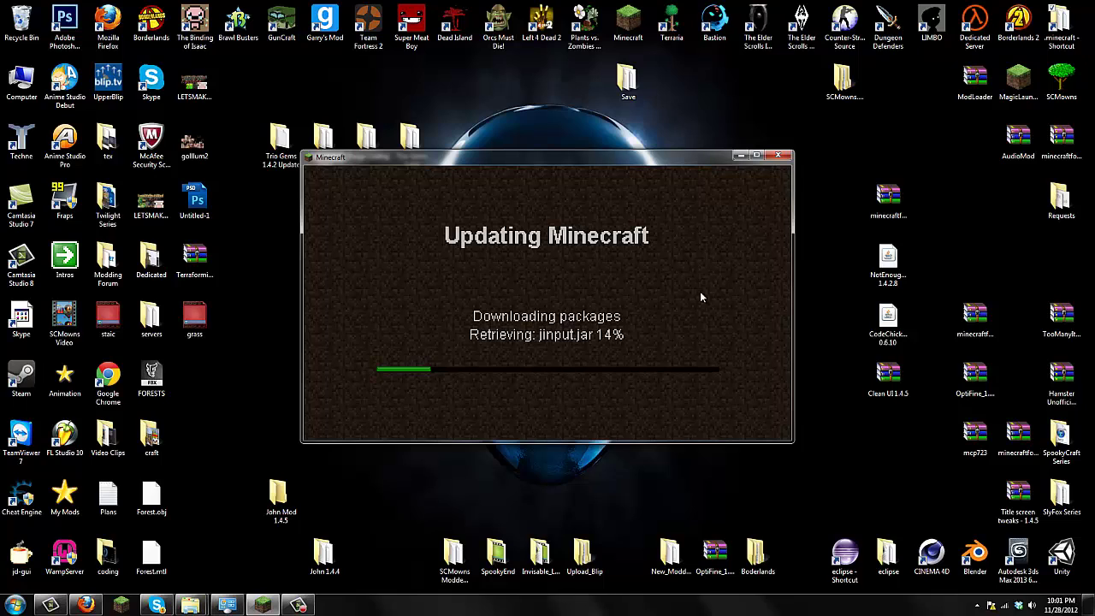
pyautogui.click(740, 156)
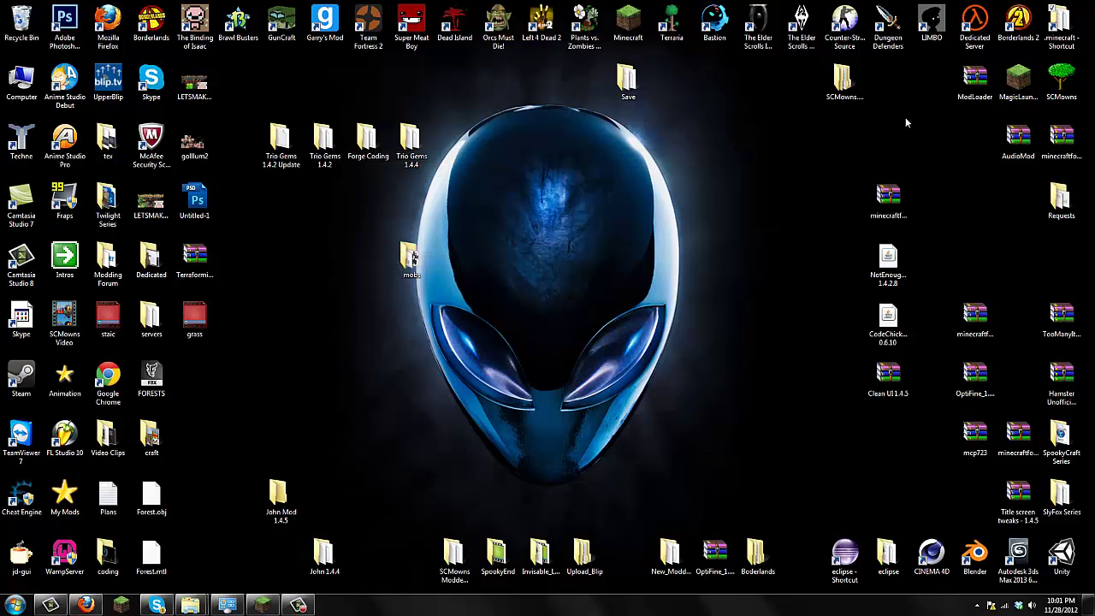
# - Move the Minecraft Forge, NotEnoughItems, CodeChickenCore and Clean UI files together to a clearer spot on the desktop
pyautogui.moveTo(940, 128); pyautogui.dragTo(856, 422)
pyautogui.moveTo(888, 198); pyautogui.dragTo(844, 198)
pyautogui.click(847, 199)
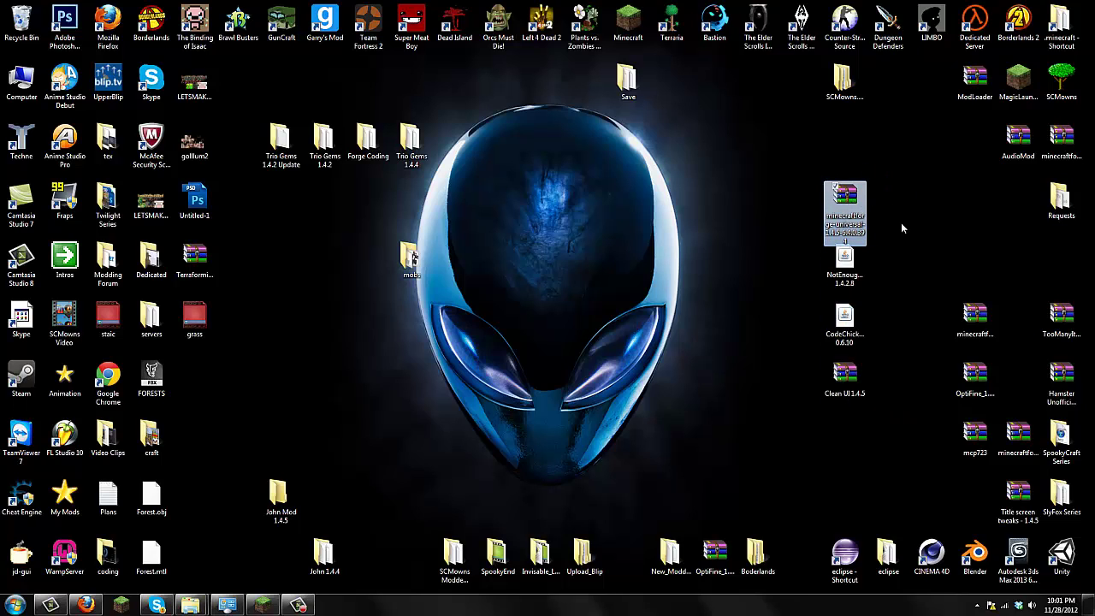
# - Review the desktop files needed for the install: Minecraft Forge, NotEnoughItems, CodeChickenCore and Clean UI 1.4.5
pyautogui.press('Down')
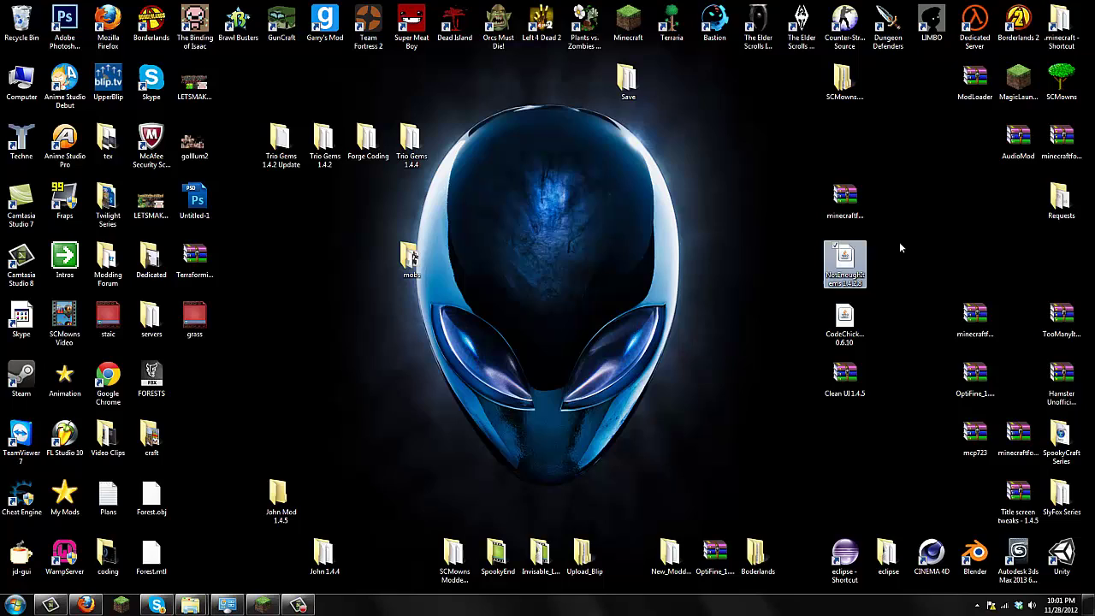
pyautogui.click(856, 311)
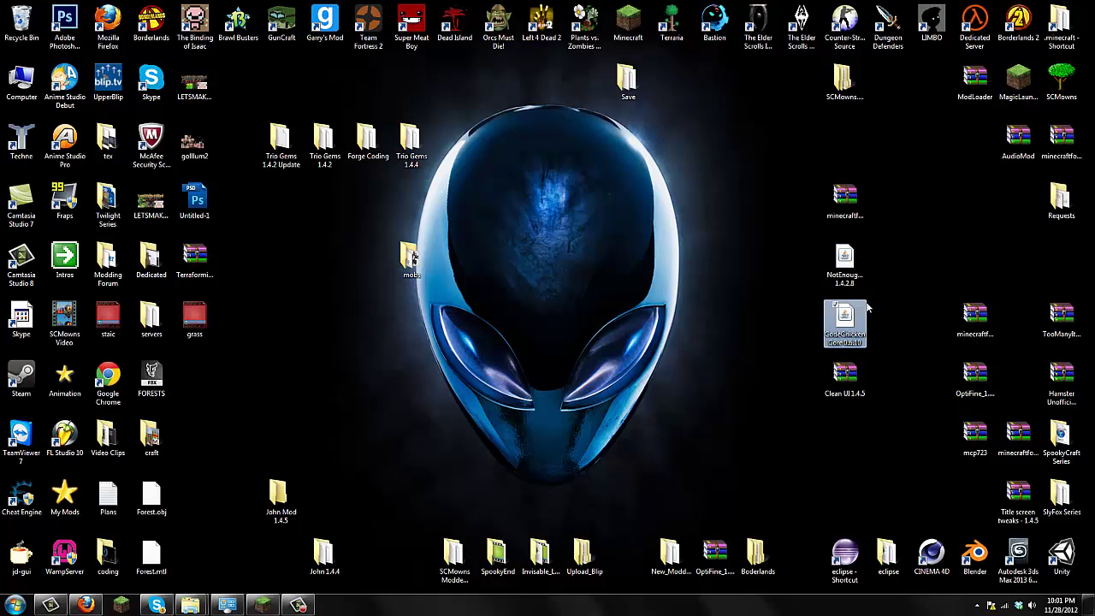
pyautogui.click(861, 383)
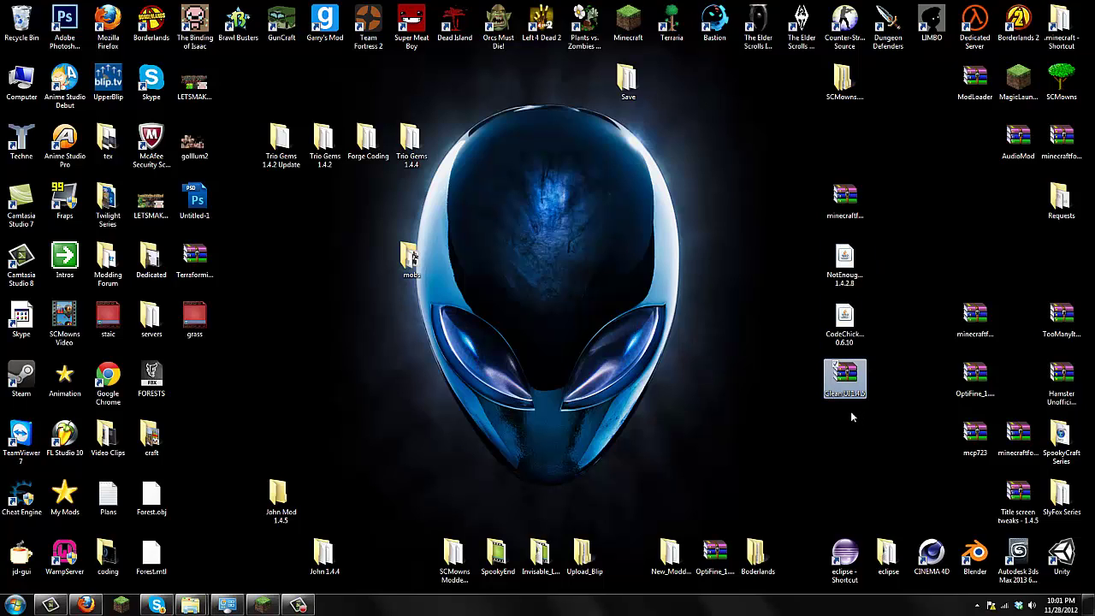
pyautogui.moveTo(878, 238); pyautogui.dragTo(830, 334)
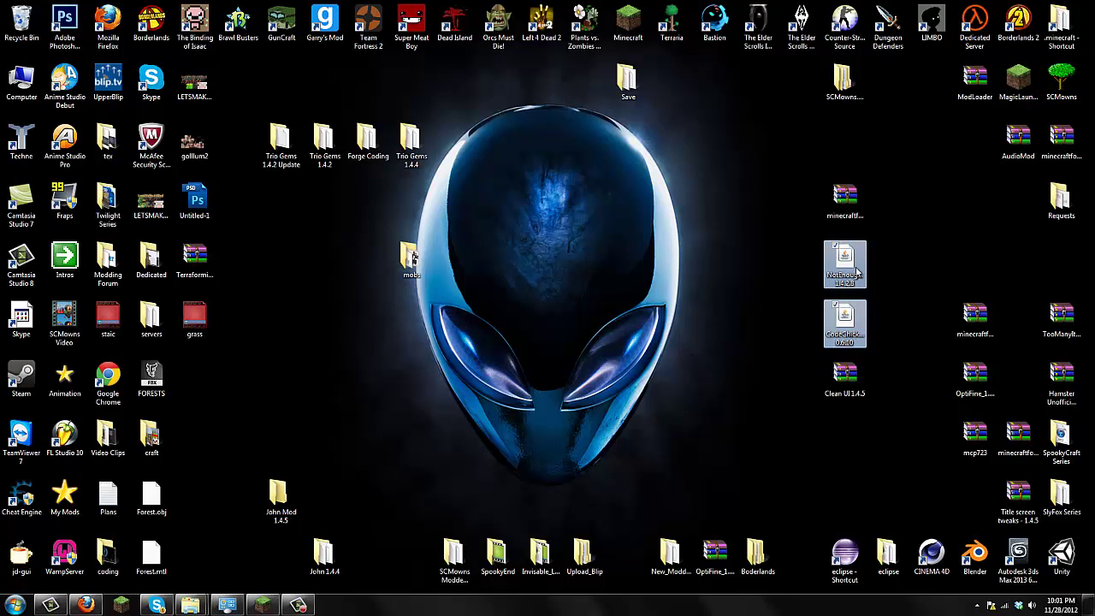
pyautogui.moveTo(883, 236); pyautogui.dragTo(823, 348)
pyautogui.click(744, 364)
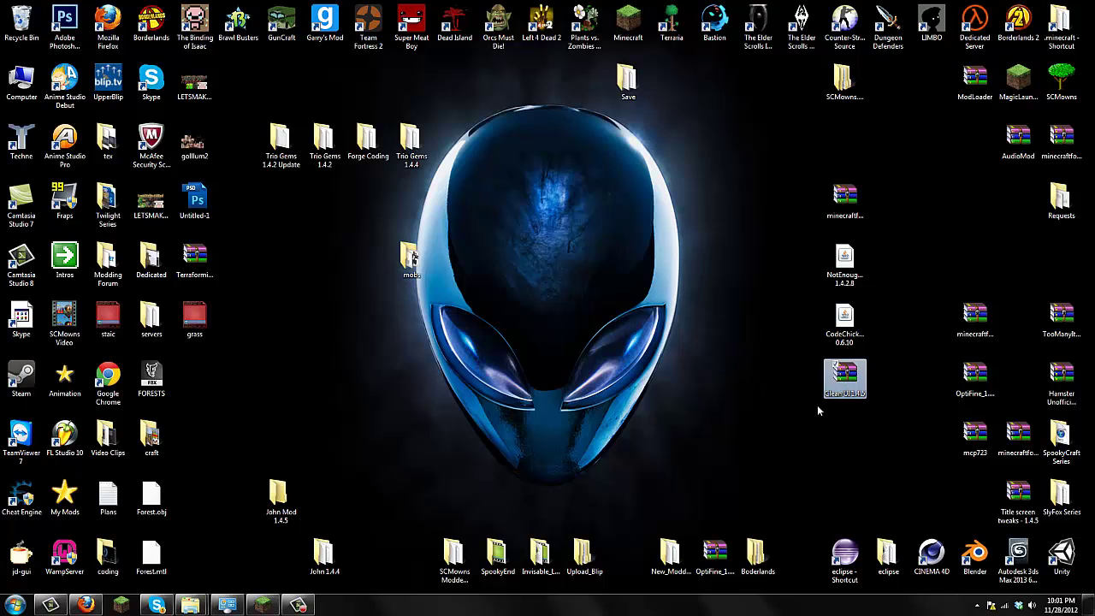
pyautogui.click(847, 205)
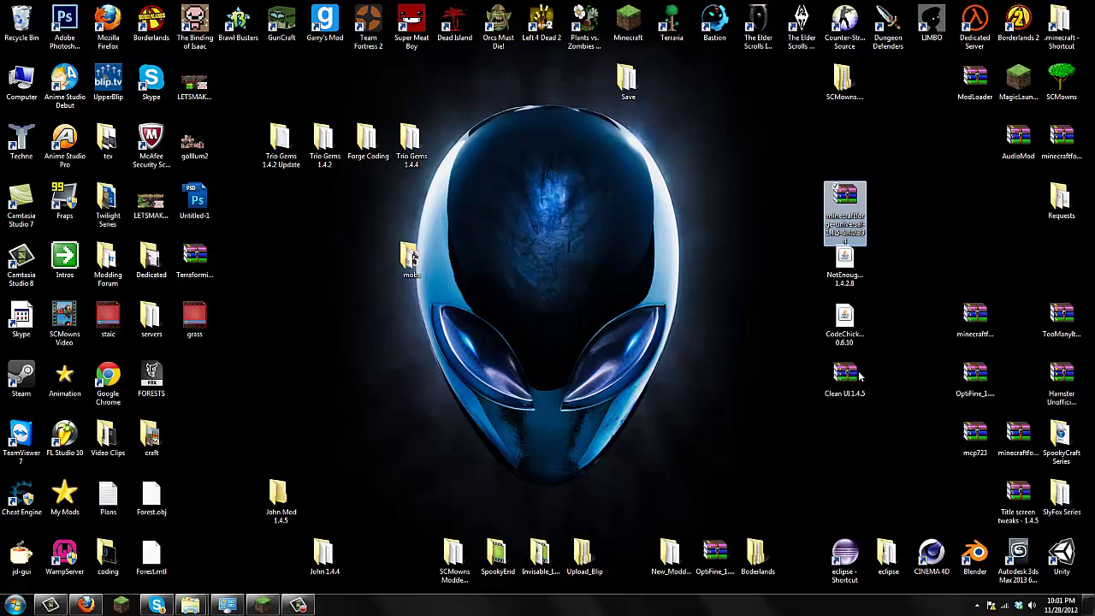
pyautogui.moveTo(861, 376); pyautogui.dragTo(758, 371)
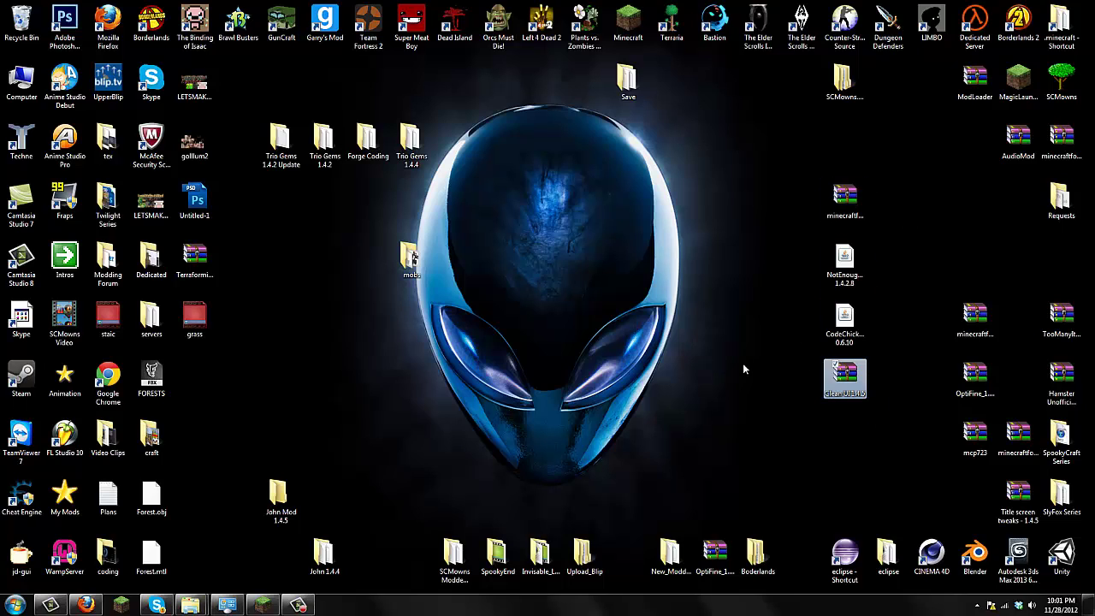
pyautogui.moveTo(890, 444); pyautogui.dragTo(759, 275)
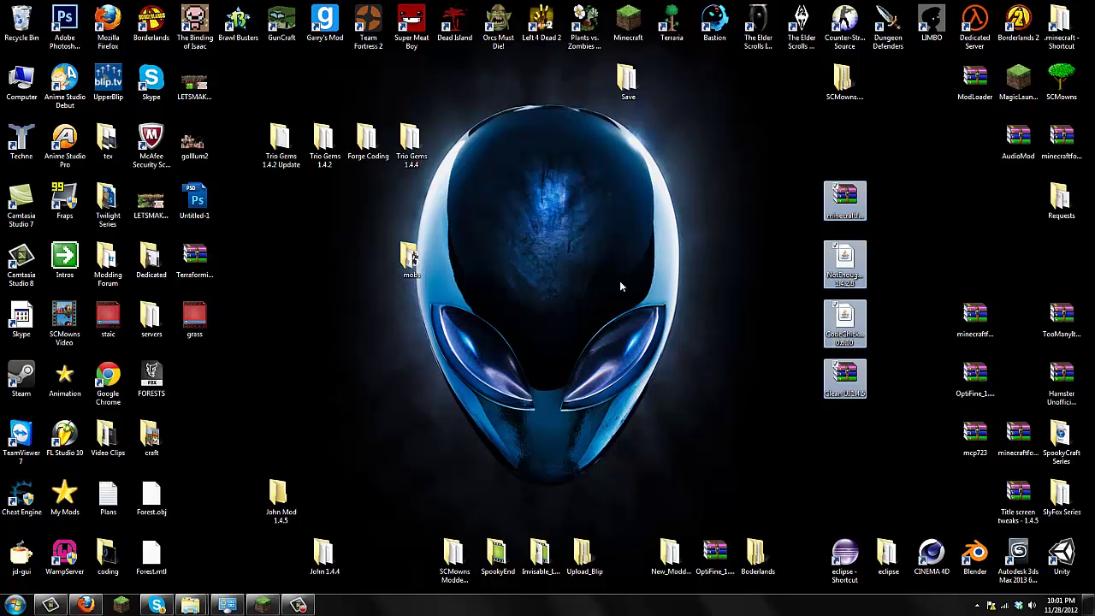
# - Open the Roaming folder through %appdata% and snap its window to half of the screen
pyautogui.click(15, 605)
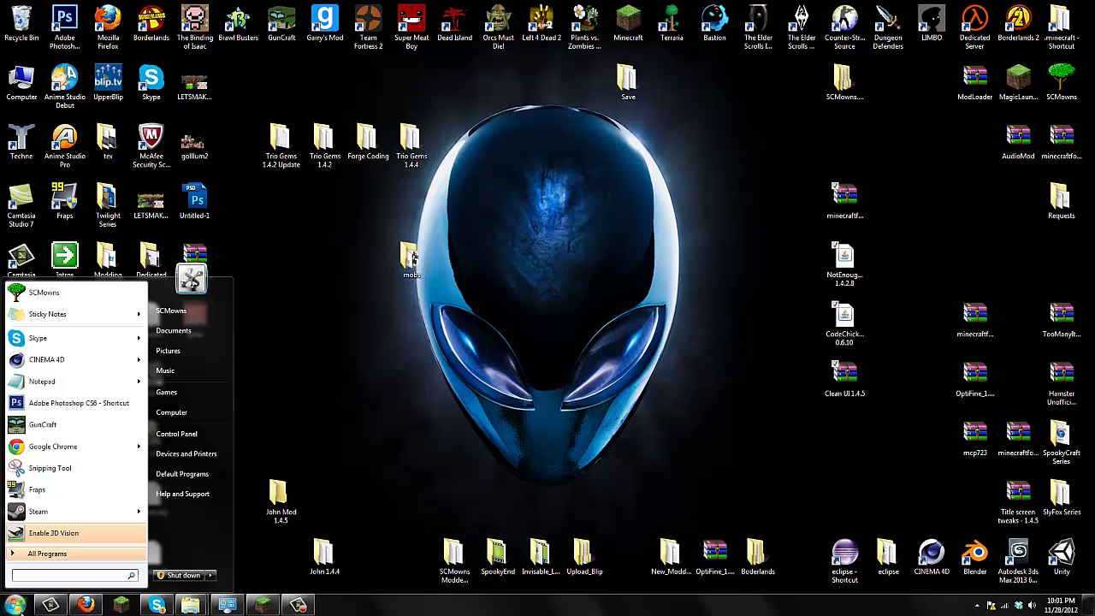
pyautogui.write('%appdata%')
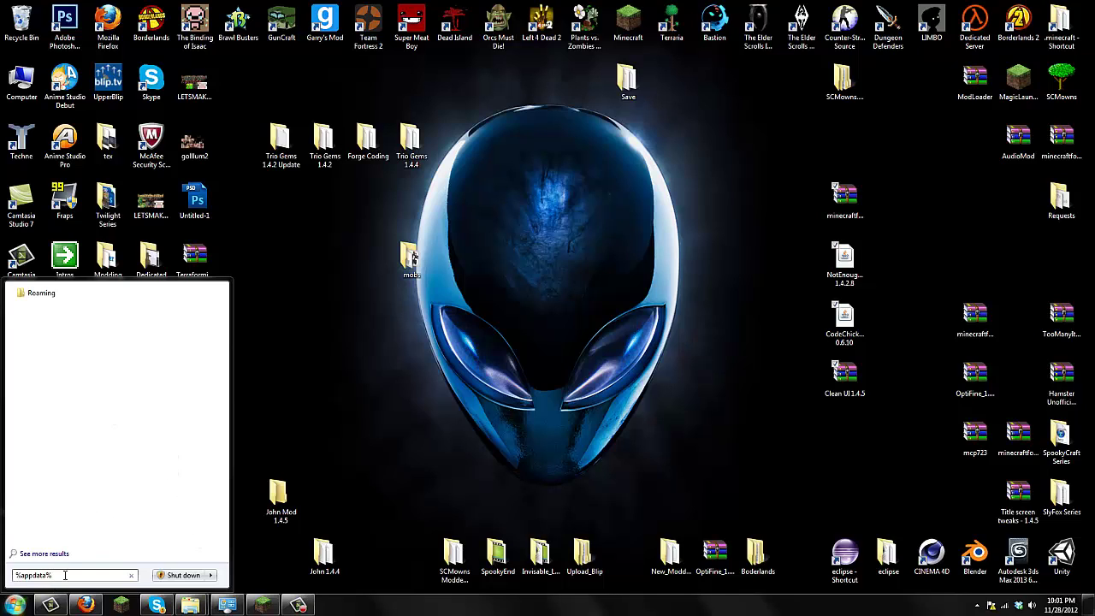
pyautogui.click(83, 296)
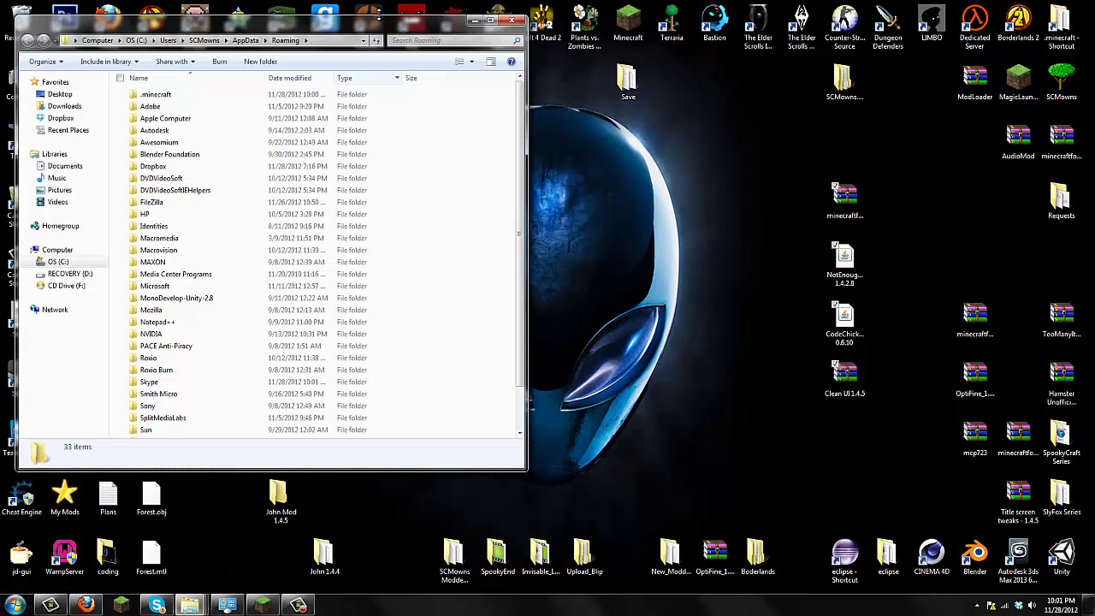
pyautogui.press('super+Left')
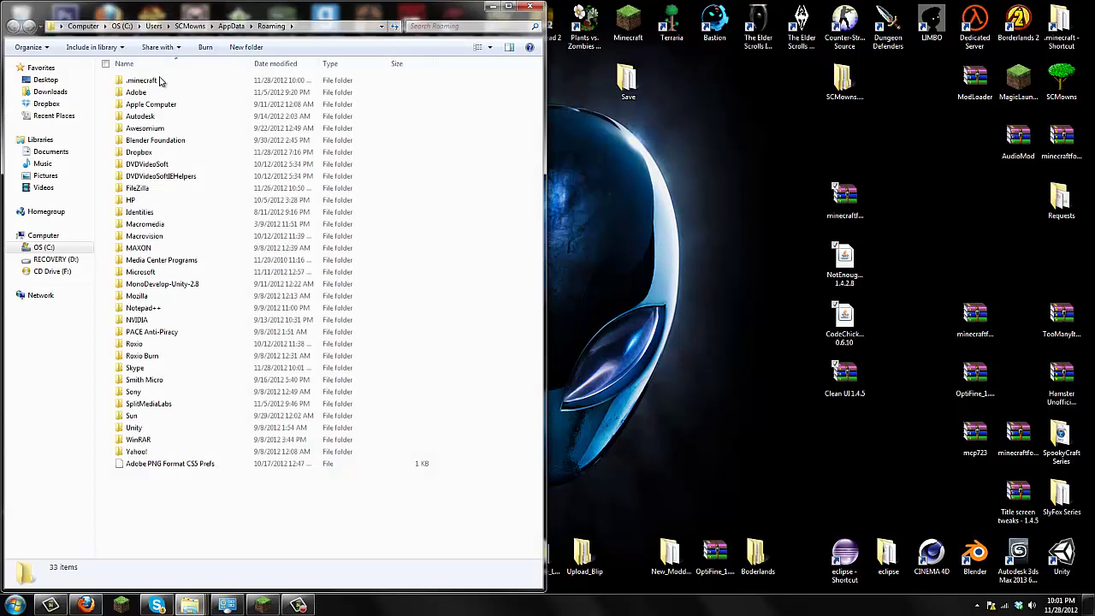
# - Go into the .minecraft folder and open its bin folder
pyautogui.click(169, 81)
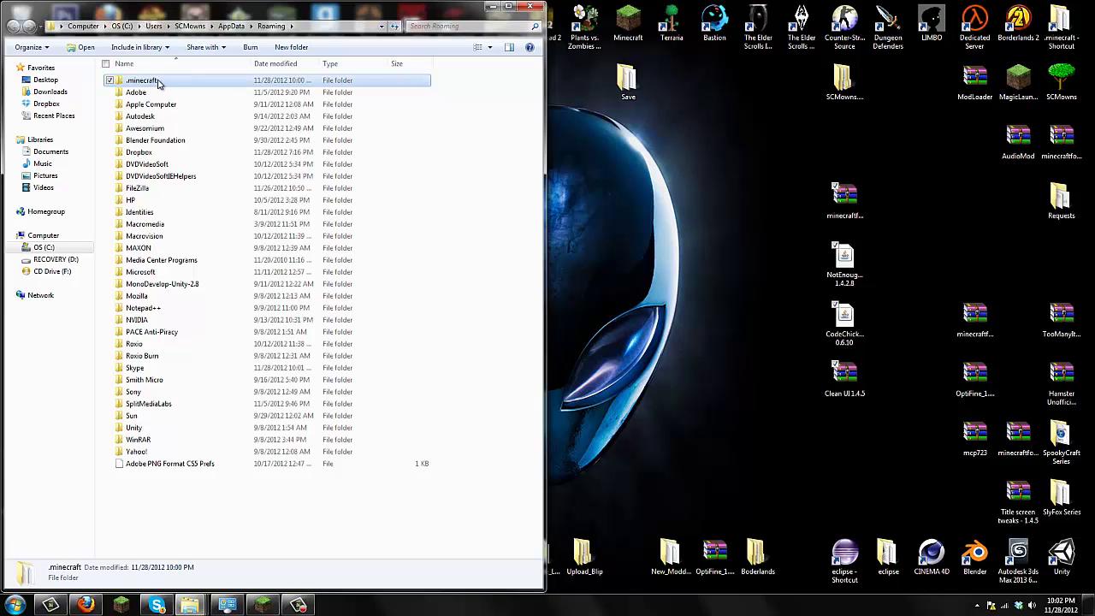
pyautogui.doubleClick(154, 81)
pyautogui.press('Down')
pyautogui.press('Down')
pyautogui.press('Down')
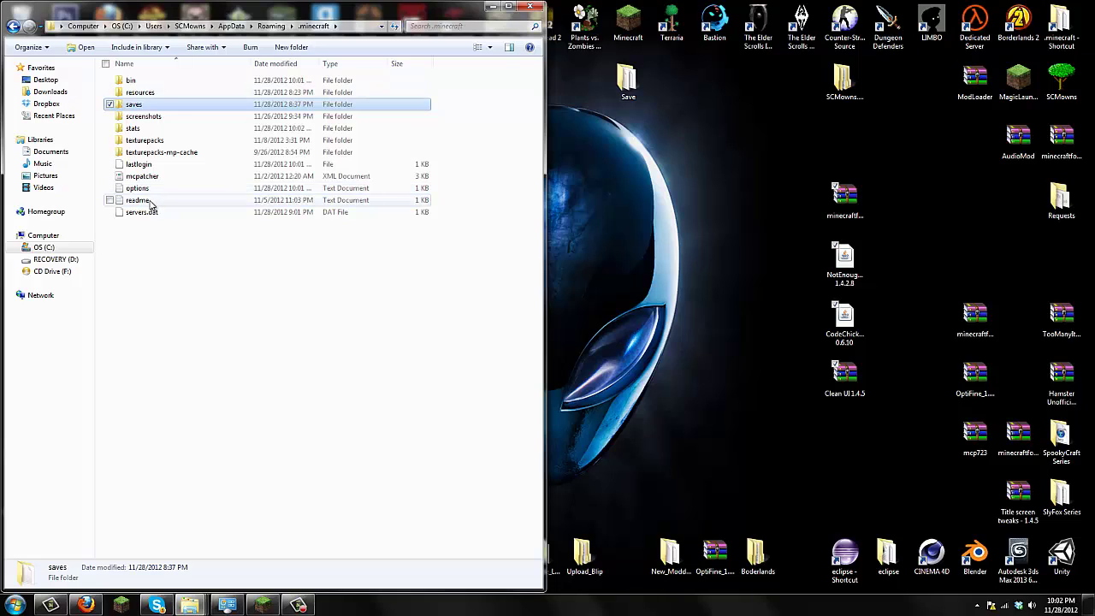
pyautogui.click(137, 81)
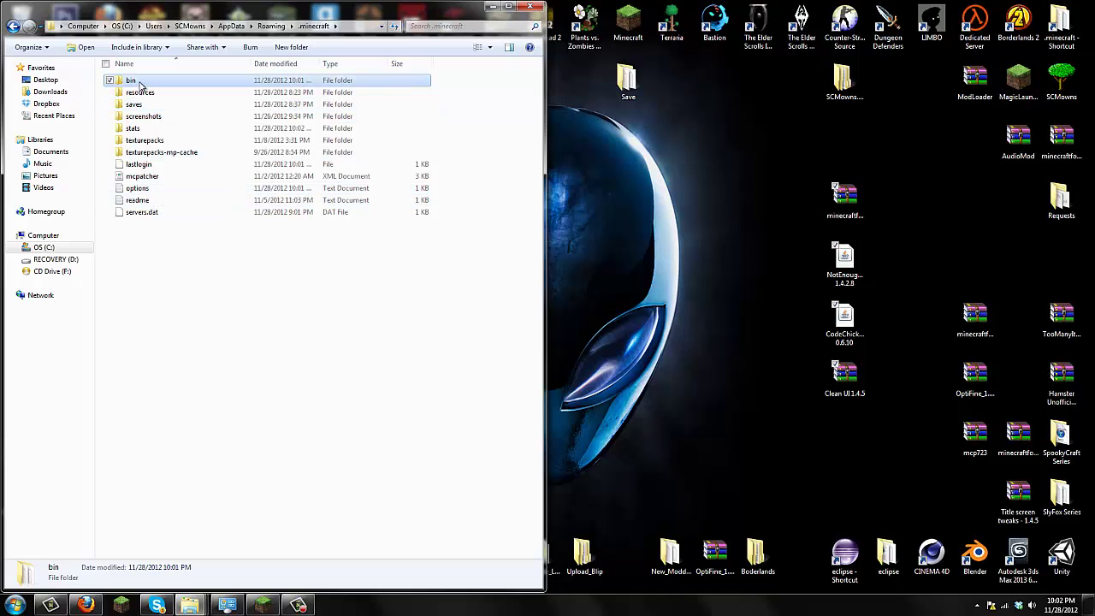
pyautogui.doubleClick(139, 82)
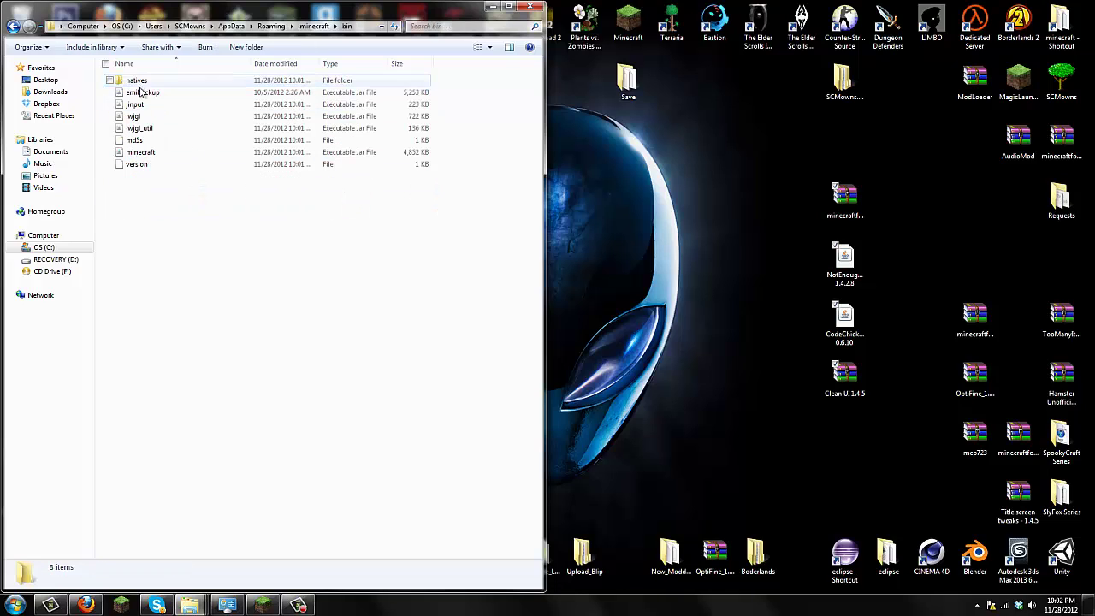
# - Open the minecraft jar file with WinRAR archiver and dock the archive window beside the desktop mod files
pyautogui.rightClick(133, 156)
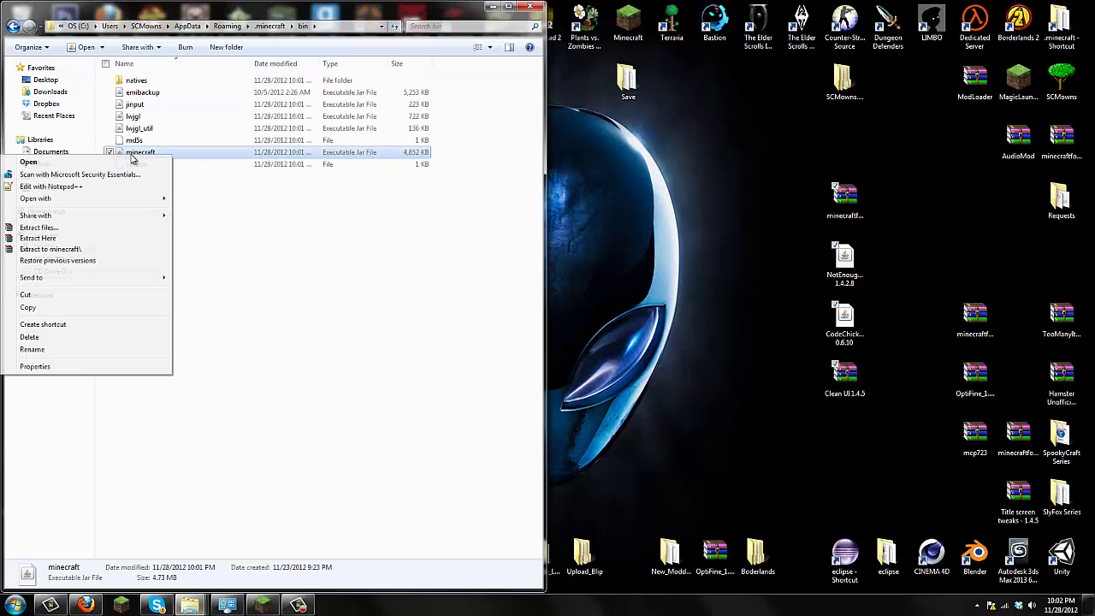
pyautogui.moveTo(130, 198)
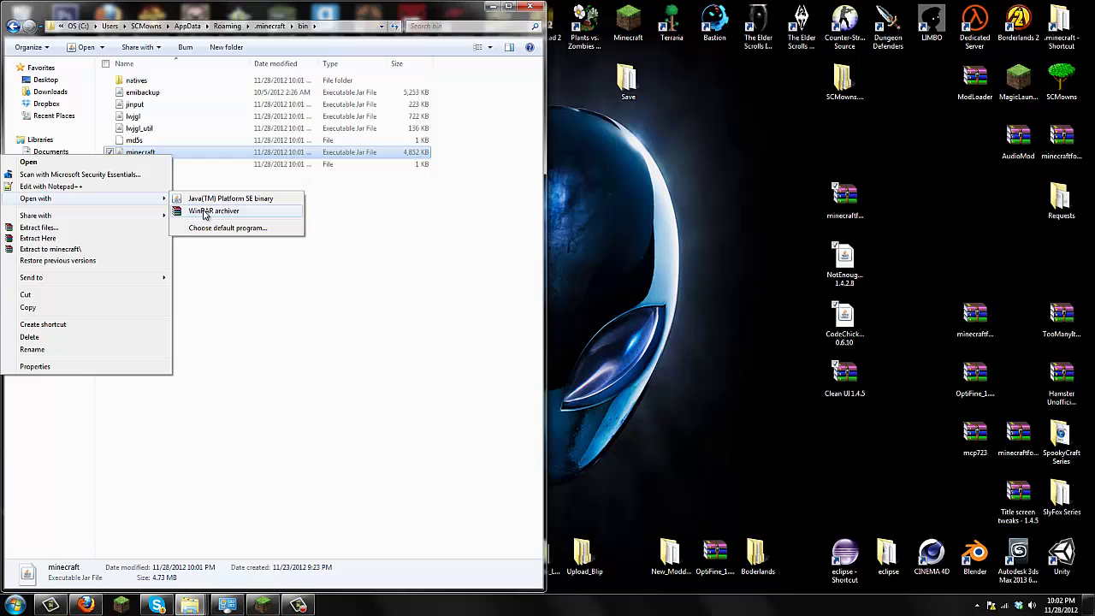
pyautogui.click(205, 211)
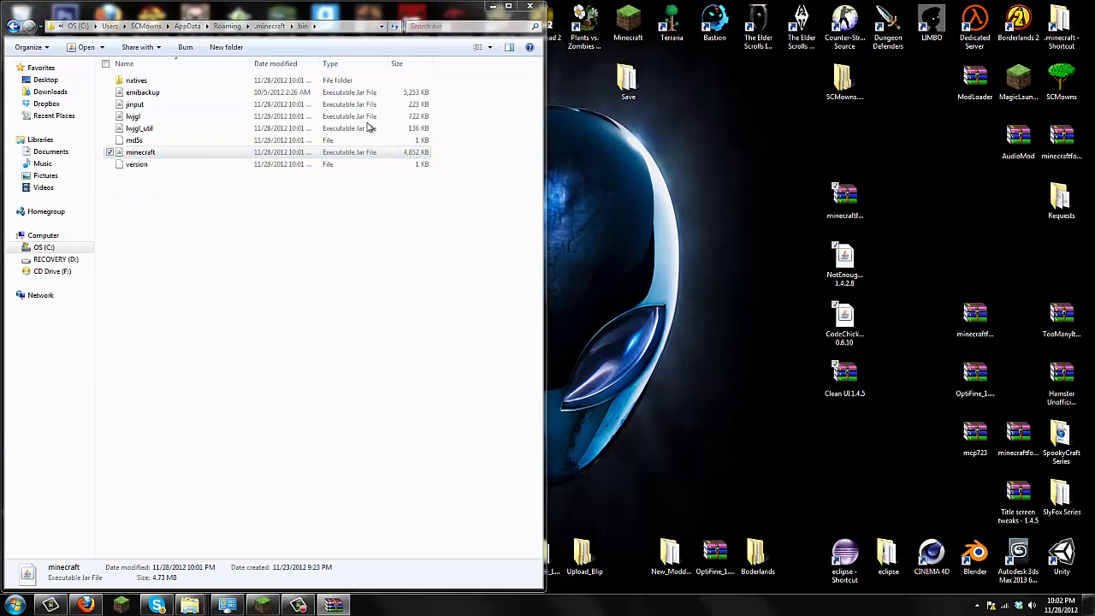
pyautogui.moveTo(389, 136); pyautogui.dragTo(2, 171)
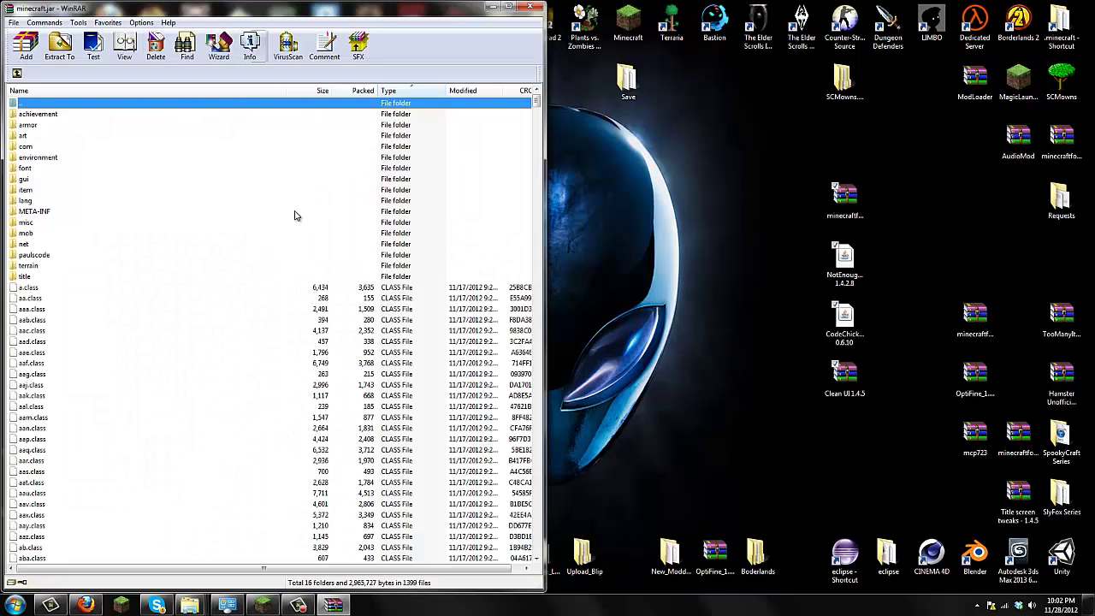
# - Bring up the running Minecraft game and close it so the jar can be edited
pyautogui.click(44, 214)
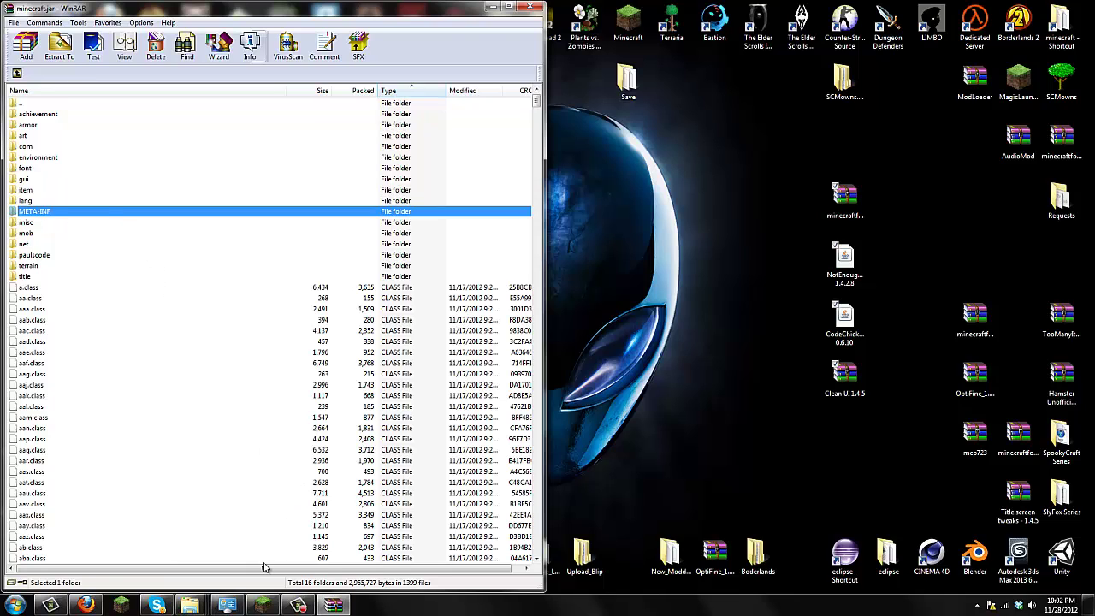
pyautogui.click(261, 605)
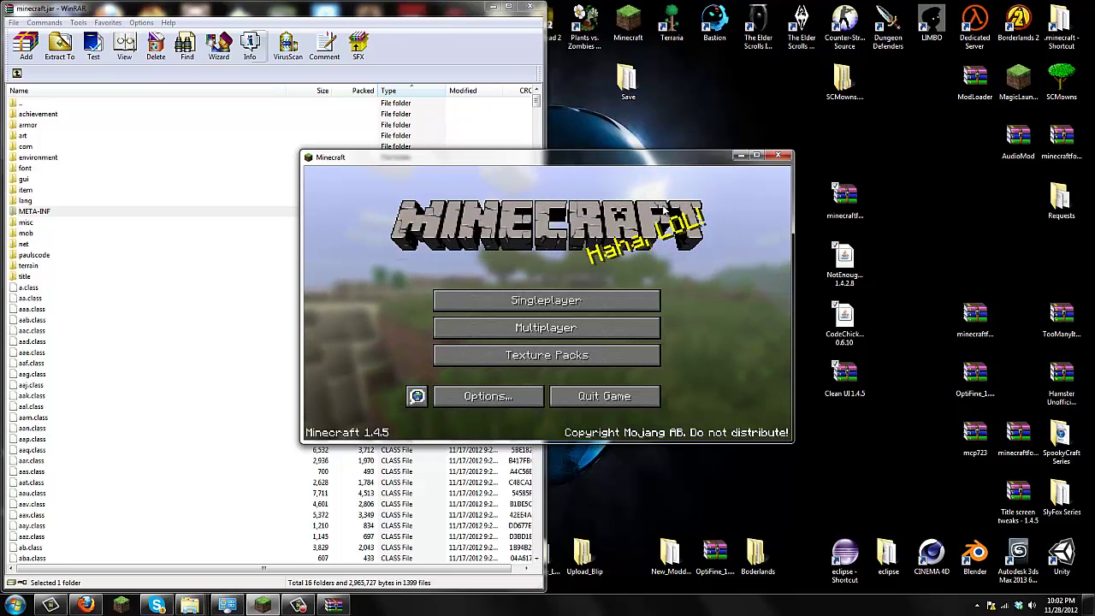
pyautogui.click(779, 157)
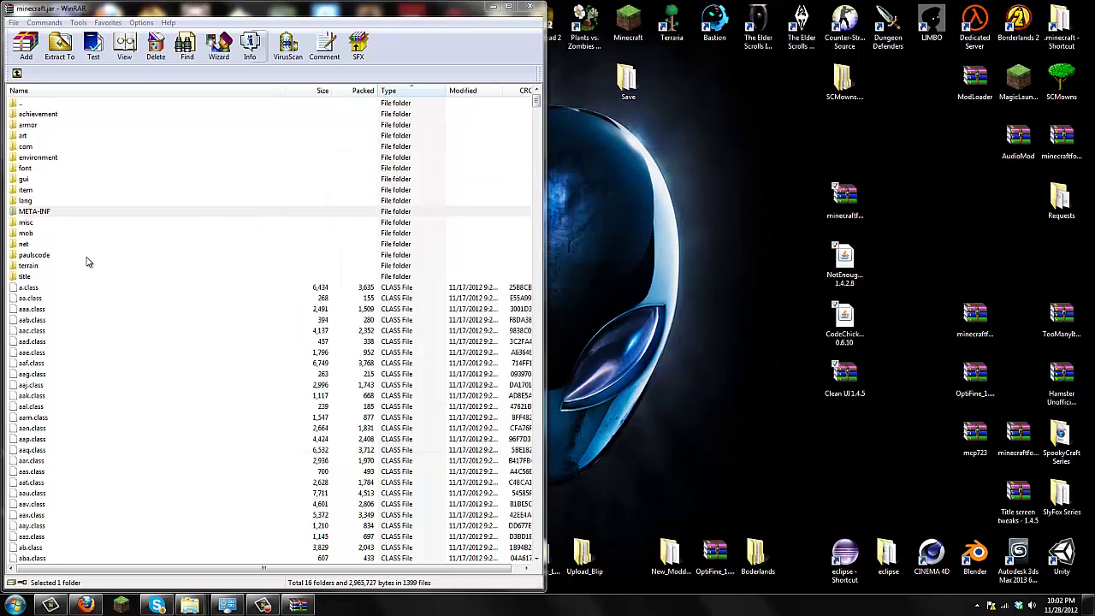
# - Delete the META-INF folder from the minecraft.jar archive and confirm the deletion
pyautogui.click(44, 214)
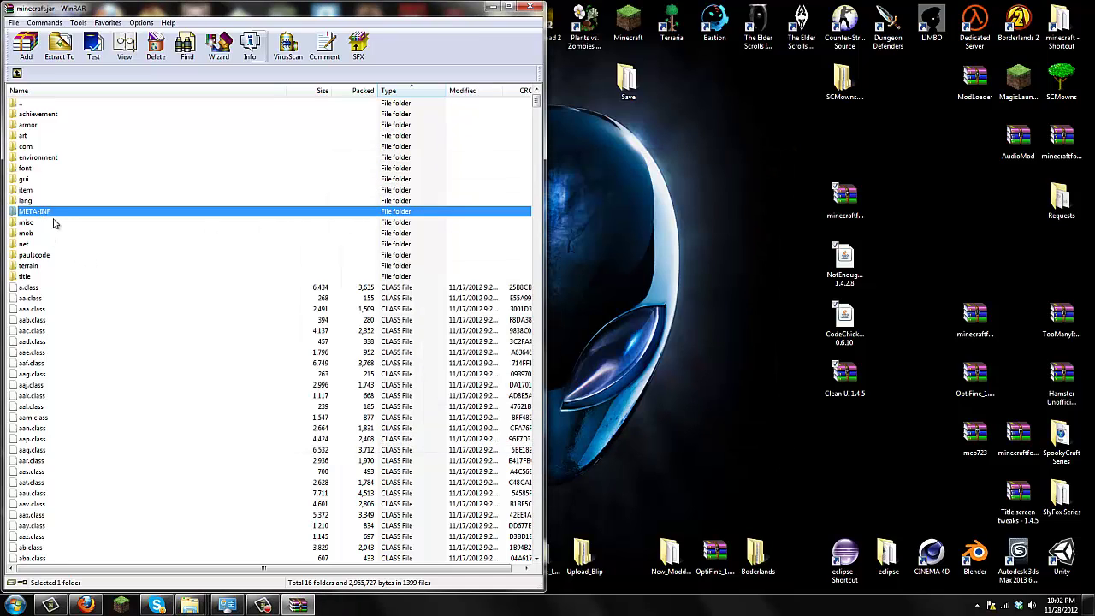
pyautogui.press('F2')
pyautogui.press('Escape')
pyautogui.rightClick(53, 215)
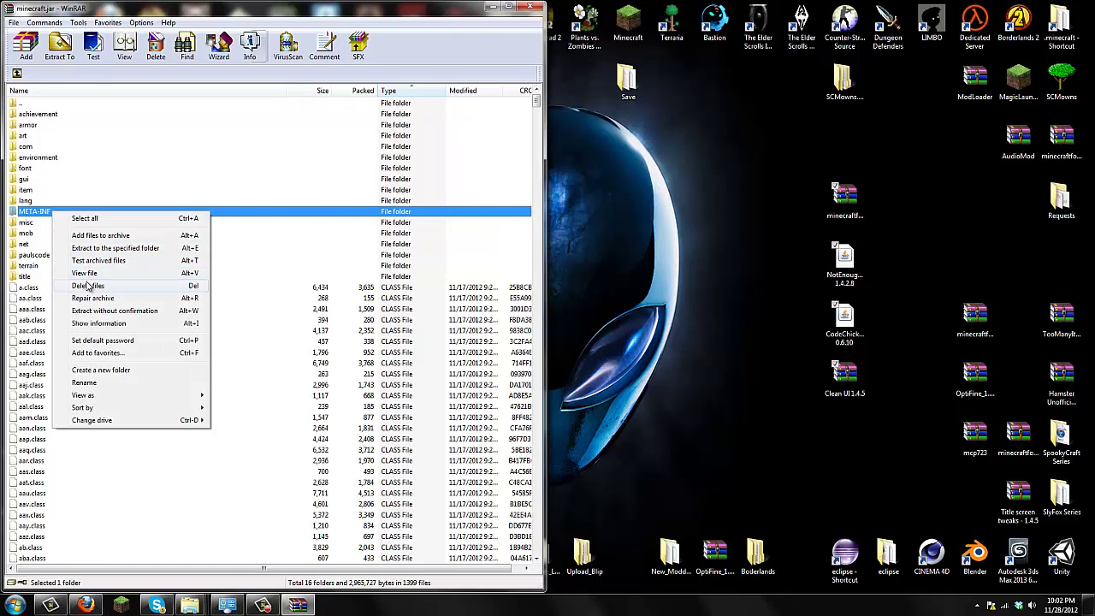
pyautogui.click(85, 286)
pyautogui.click(558, 340)
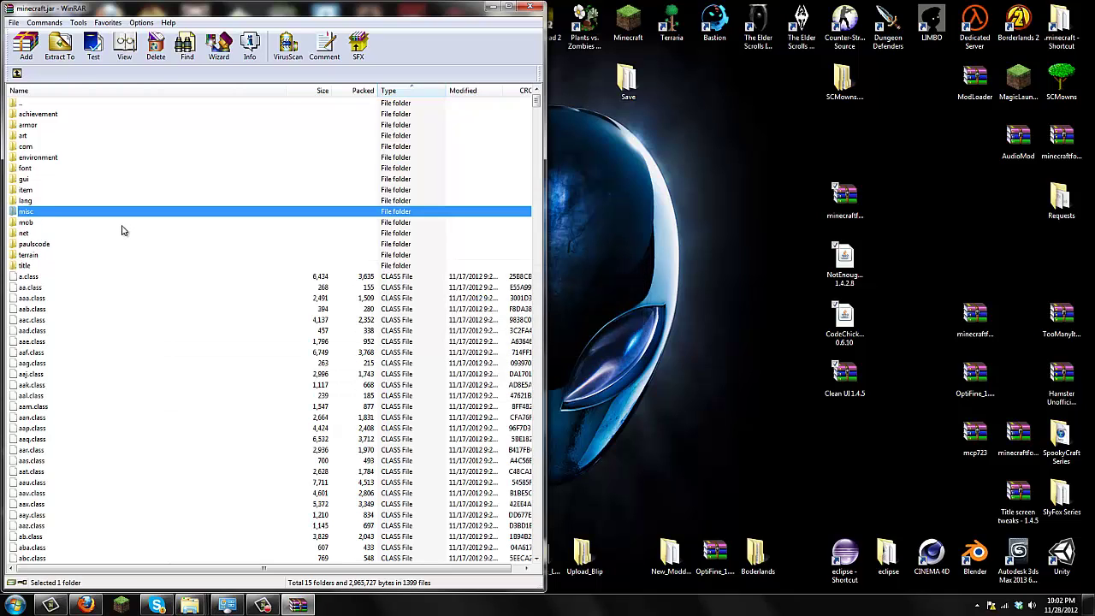
# - Go over the Minecraft Forge archive and the NotEnoughItems and CodeChickenCore jars on the desktop
pyautogui.click(843, 190)
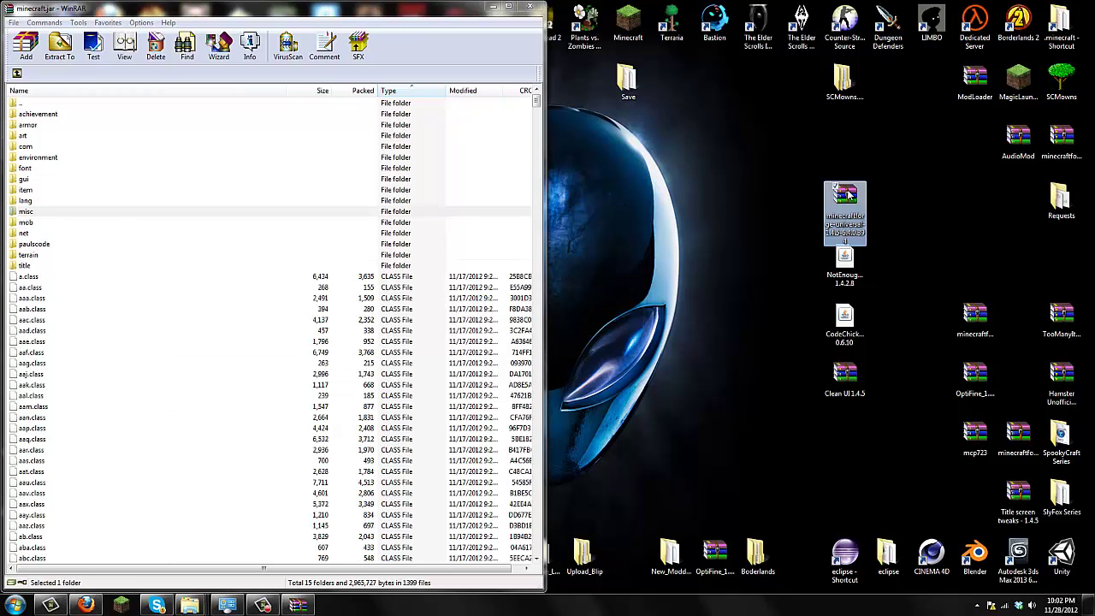
pyautogui.press('Down')
pyautogui.press('Down')
pyautogui.press('Down')
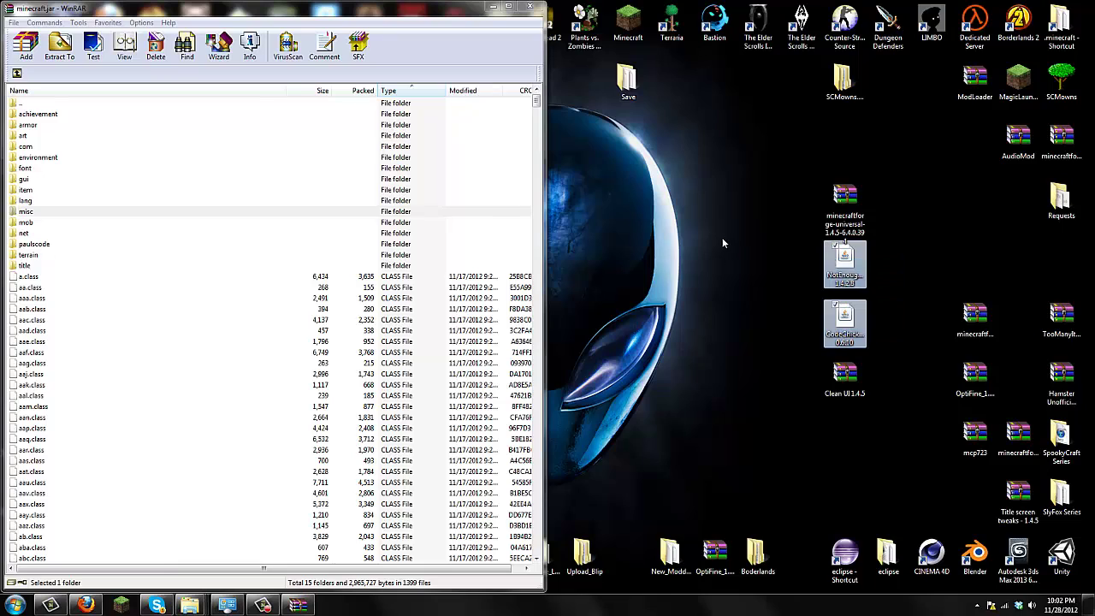
# - Open the minecraftforge-universal-1.4.5 archive from the desktop and dock its window beside the minecraft.jar archive
pyautogui.click(842, 196)
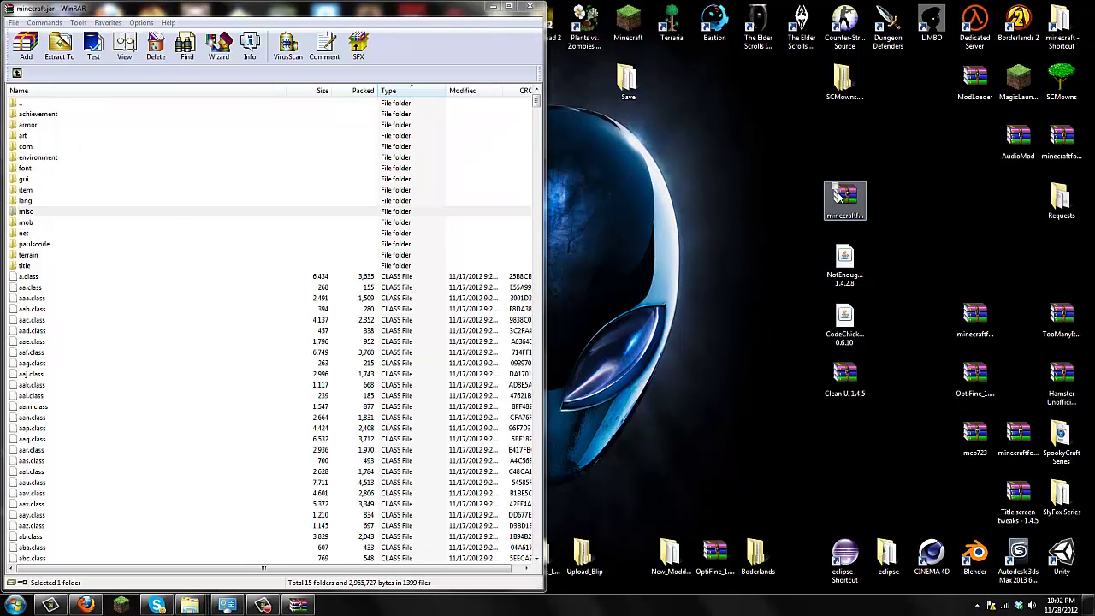
pyautogui.doubleClick(841, 197)
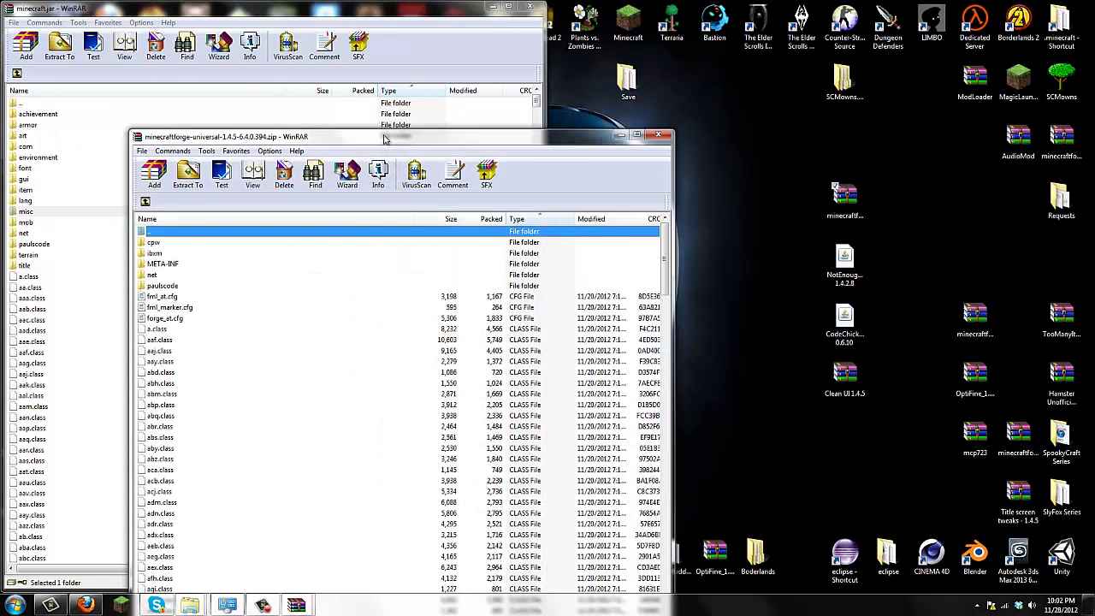
pyautogui.press('super+Right')
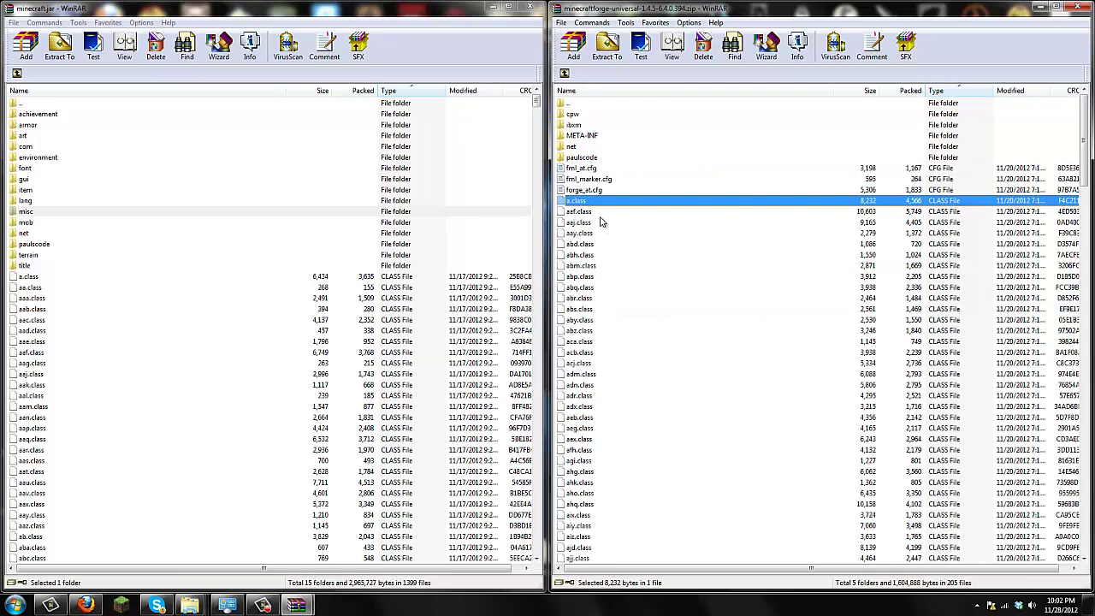
# - Add all folders and files of the Minecraft Forge archive to minecraft.jar using the add and replace update mode
pyautogui.click(598, 237)
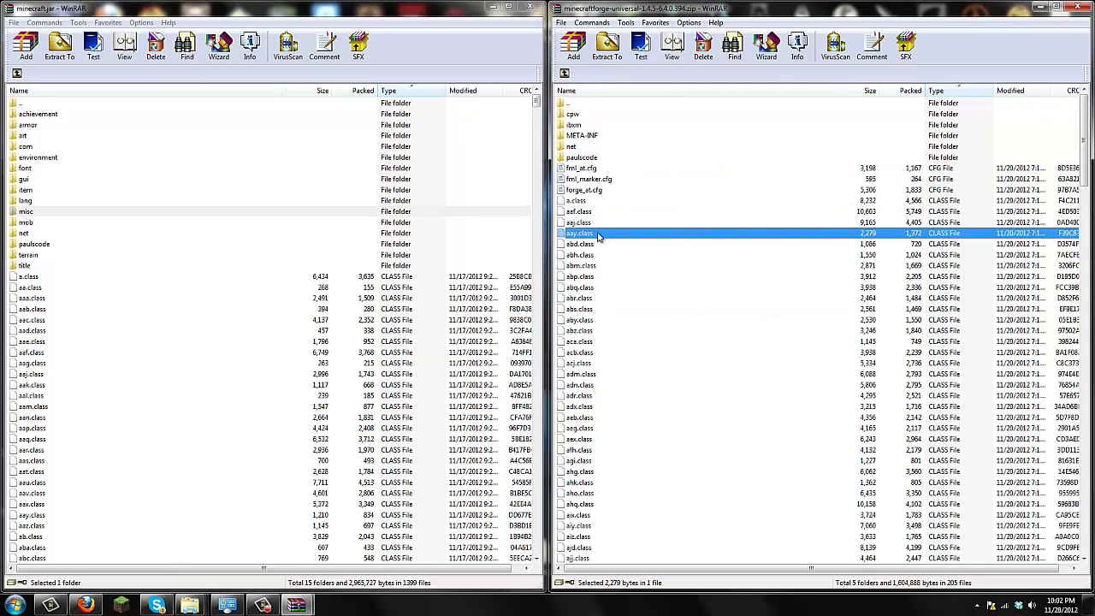
pyautogui.hotkey('ctrl', 'a')
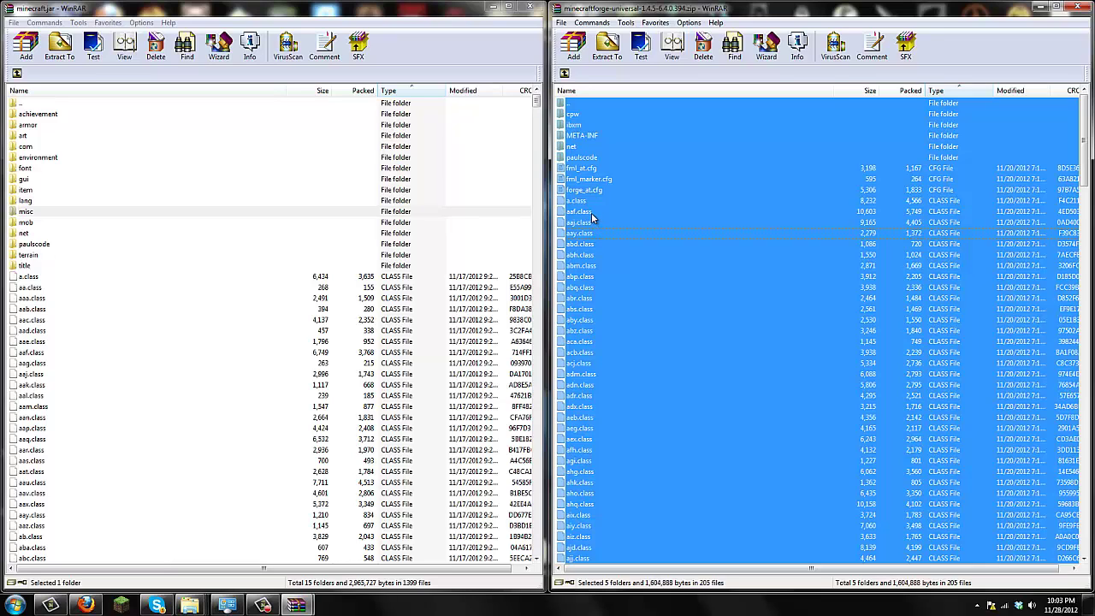
pyautogui.moveTo(591, 213); pyautogui.dragTo(101, 363)
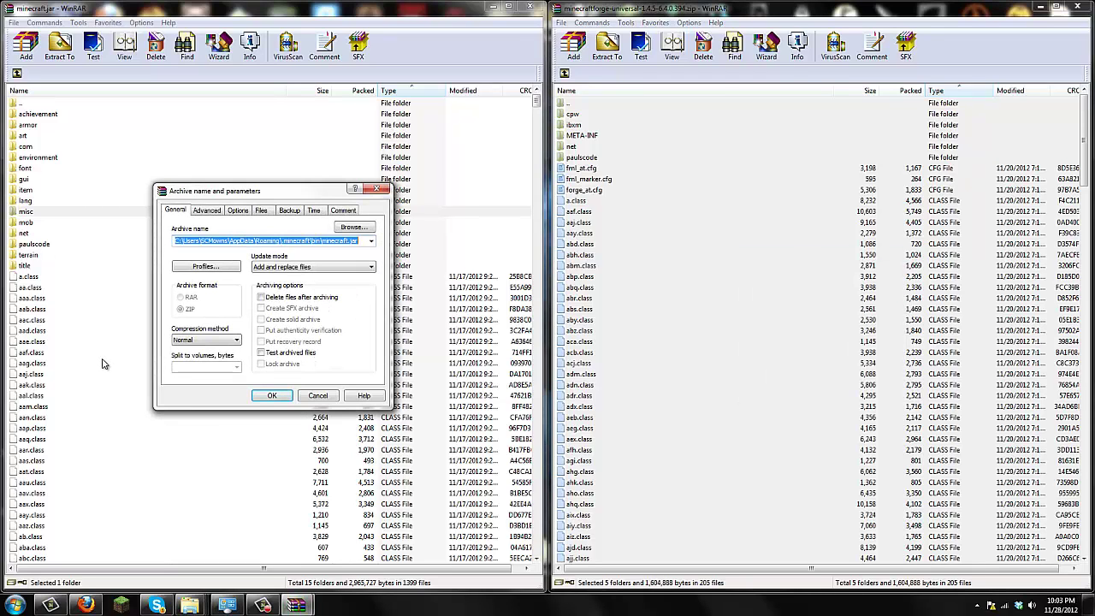
pyautogui.click(271, 396)
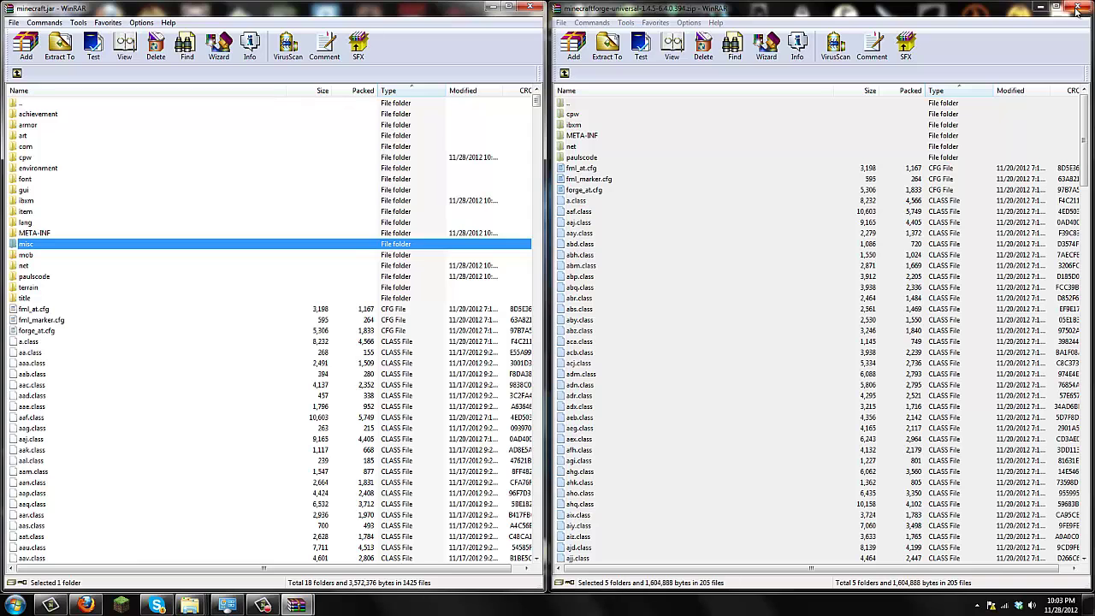
# - Close the Minecraft Forge archive and move its desktop icon aside from the mod files still to install
pyautogui.click(1077, 8)
pyautogui.click(724, 189)
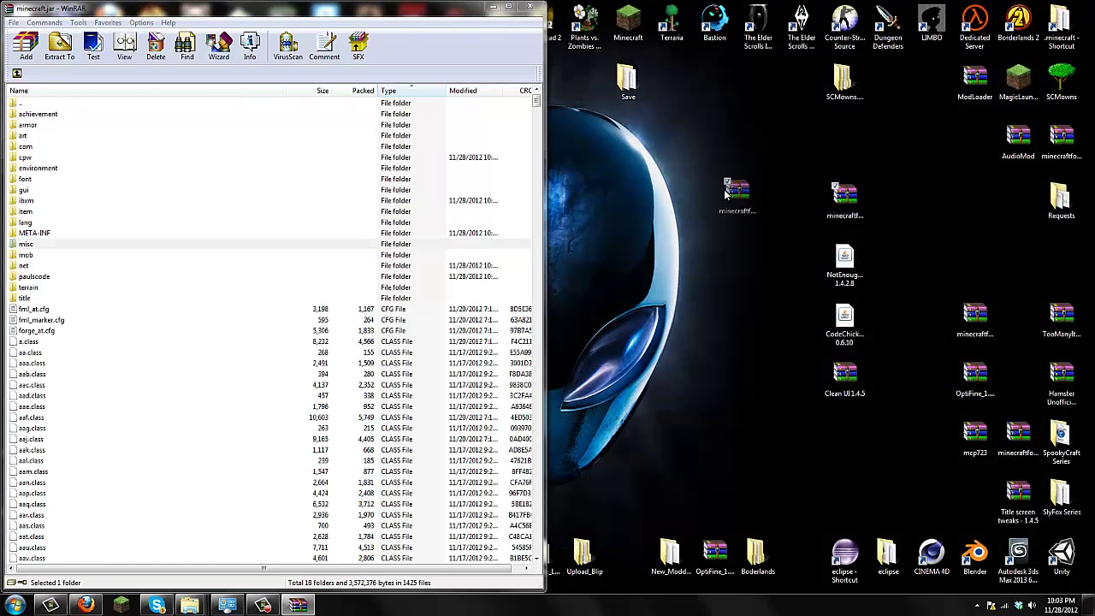
pyautogui.click(781, 397)
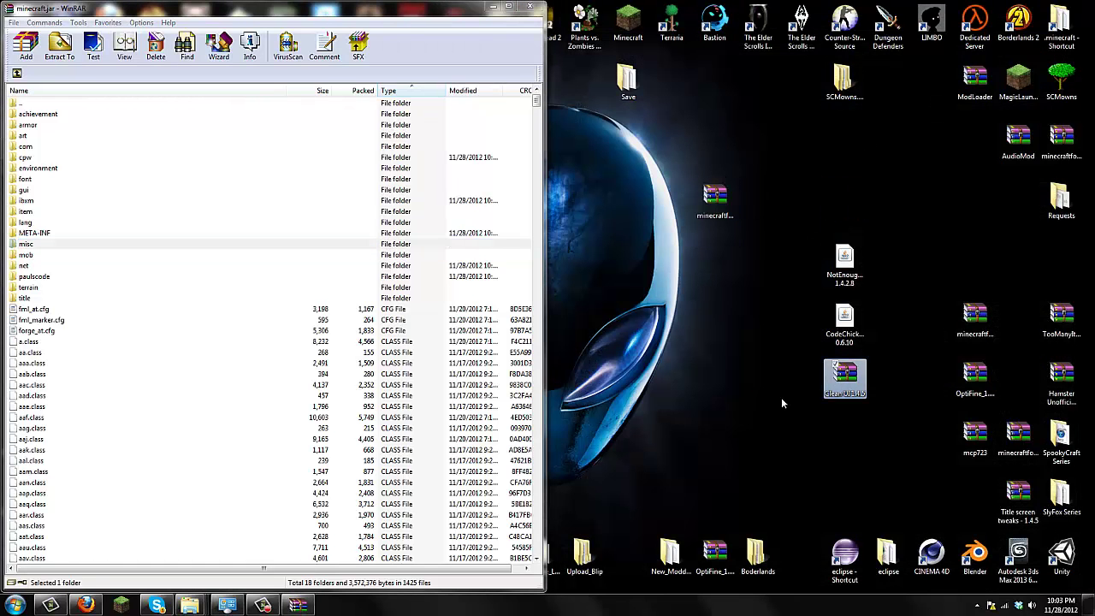
# - Open the Clean UI 1.4.5 archive from the desktop and dock its window beside the minecraft.jar archive
pyautogui.doubleClick(844, 377)
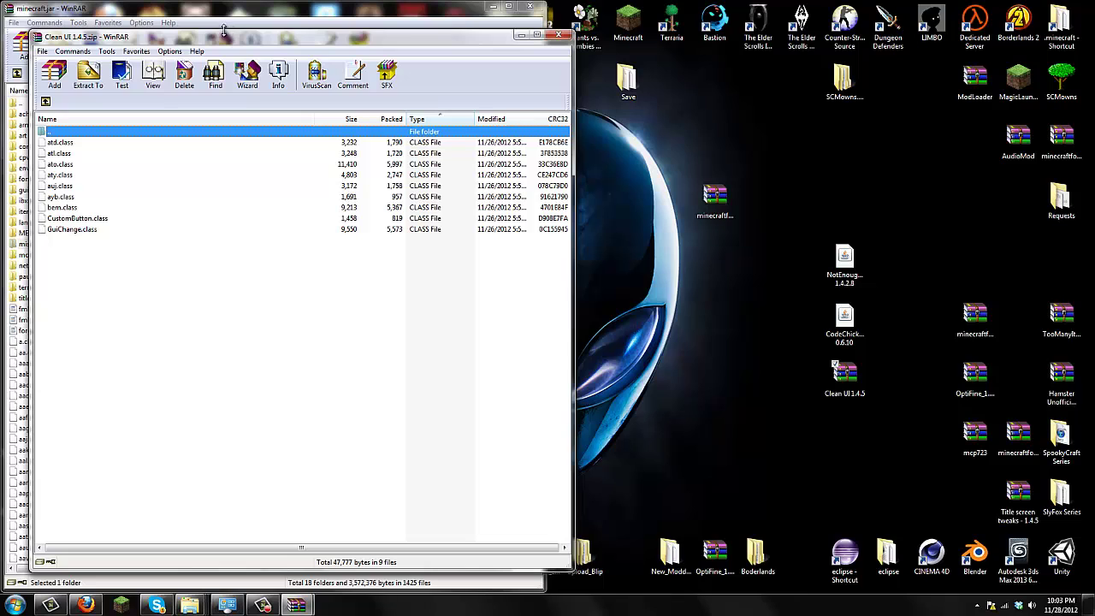
pyautogui.moveTo(231, 41); pyautogui.dragTo(1087, 44)
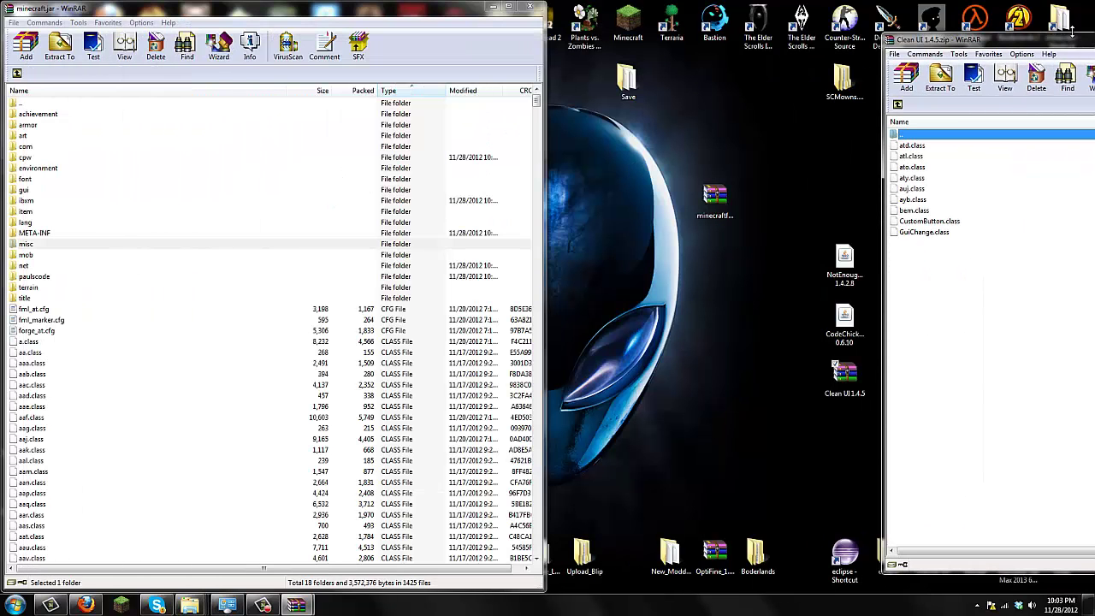
pyautogui.moveTo(1001, 45); pyautogui.dragTo(1094, 45)
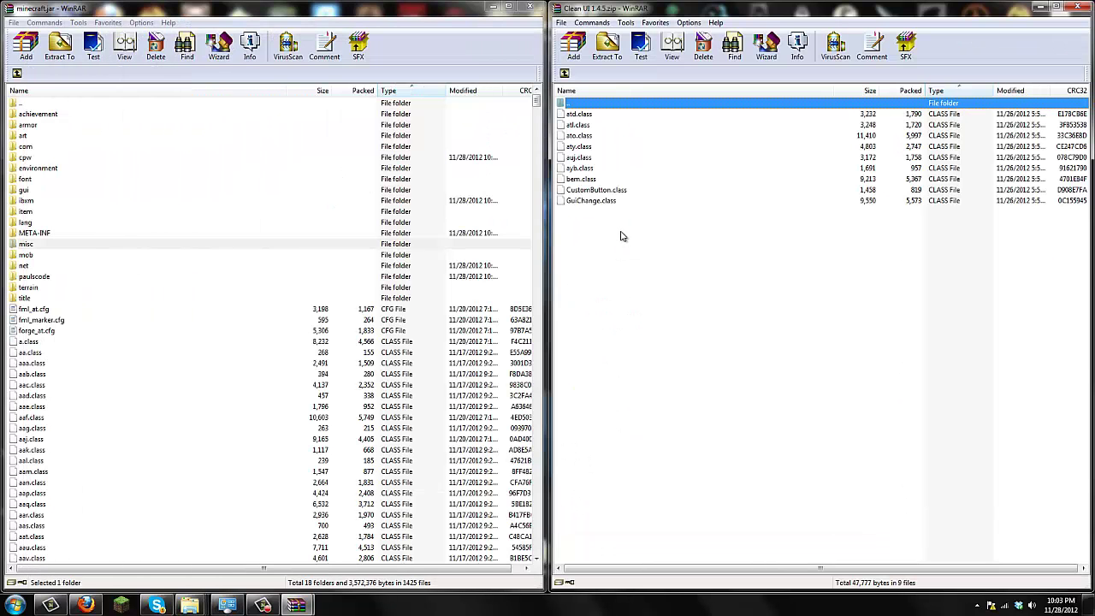
# - Add all the Clean UI class files to minecraft.jar using the add and replace update mode and close the Clean UI archive
pyautogui.moveTo(614, 230); pyautogui.dragTo(578, 99)
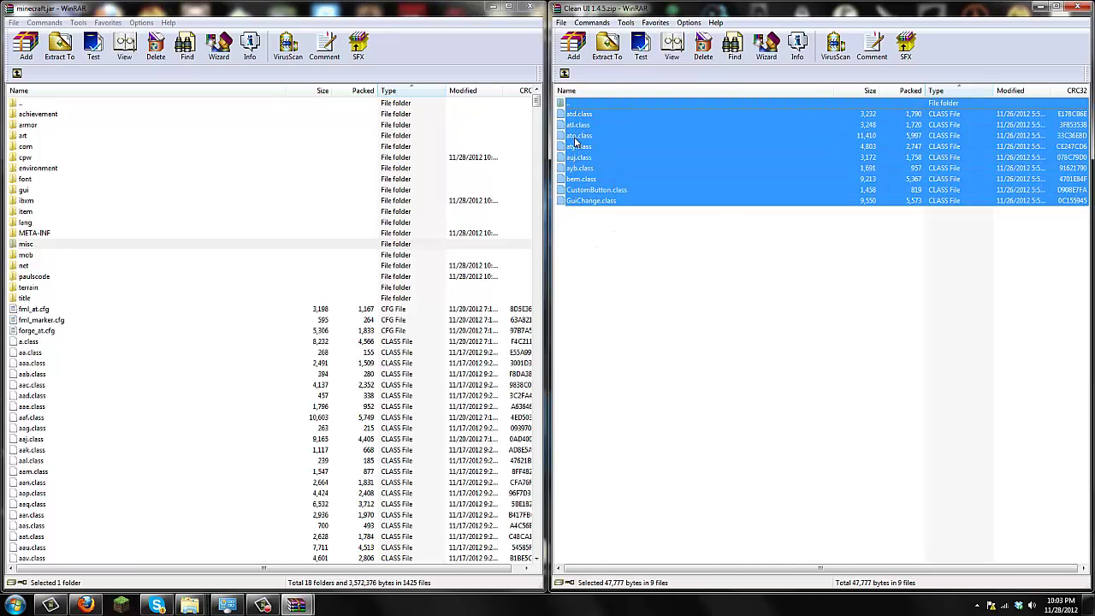
pyautogui.moveTo(88, 441); pyautogui.dragTo(86, 437)
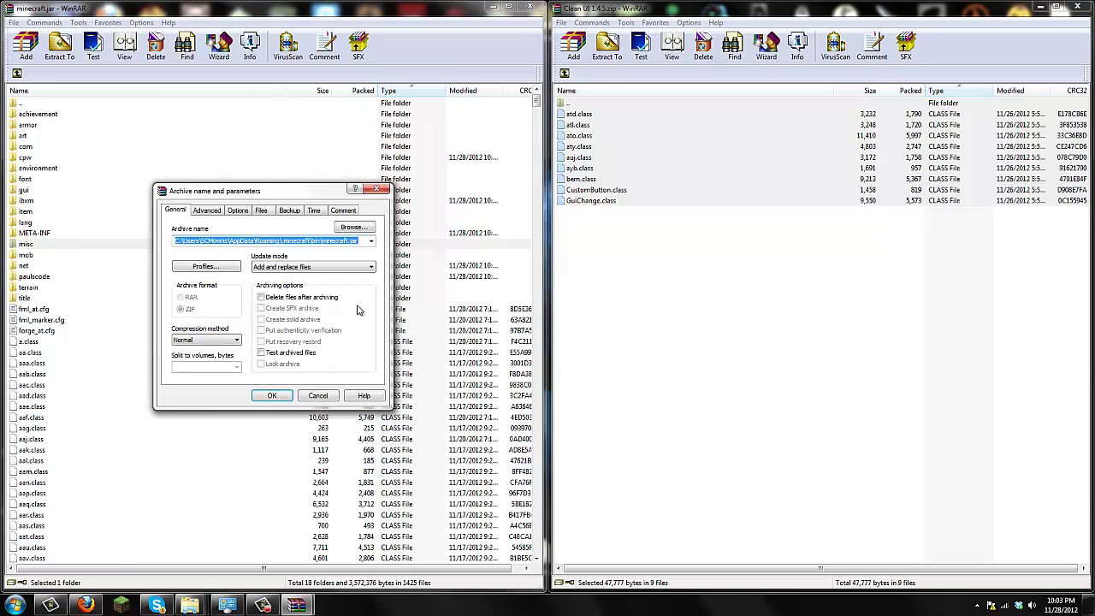
pyautogui.click(271, 396)
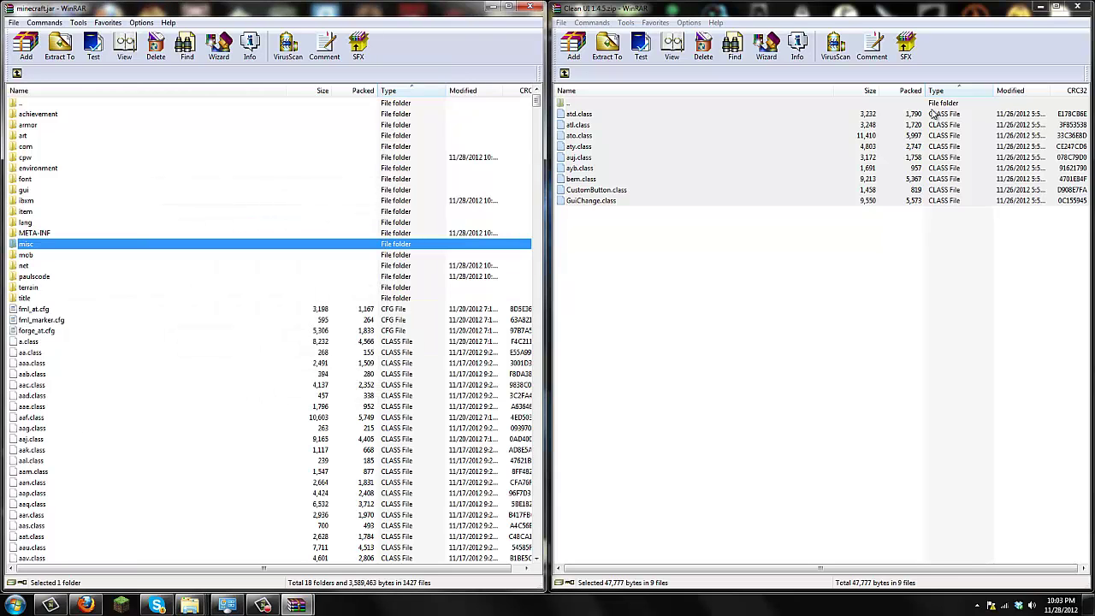
pyautogui.click(1084, 9)
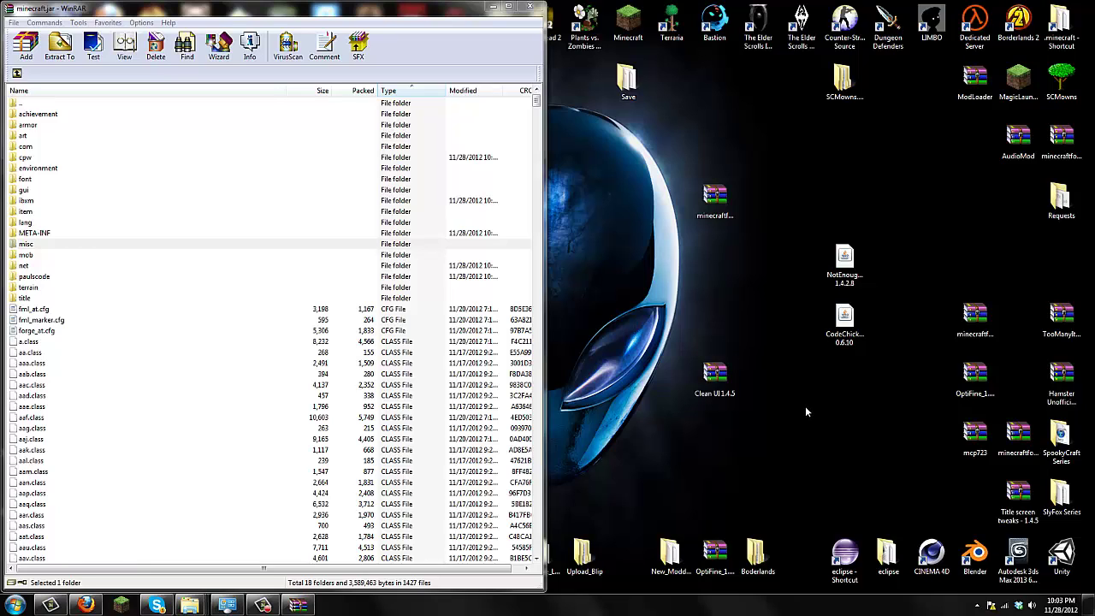
pyautogui.click(715, 199)
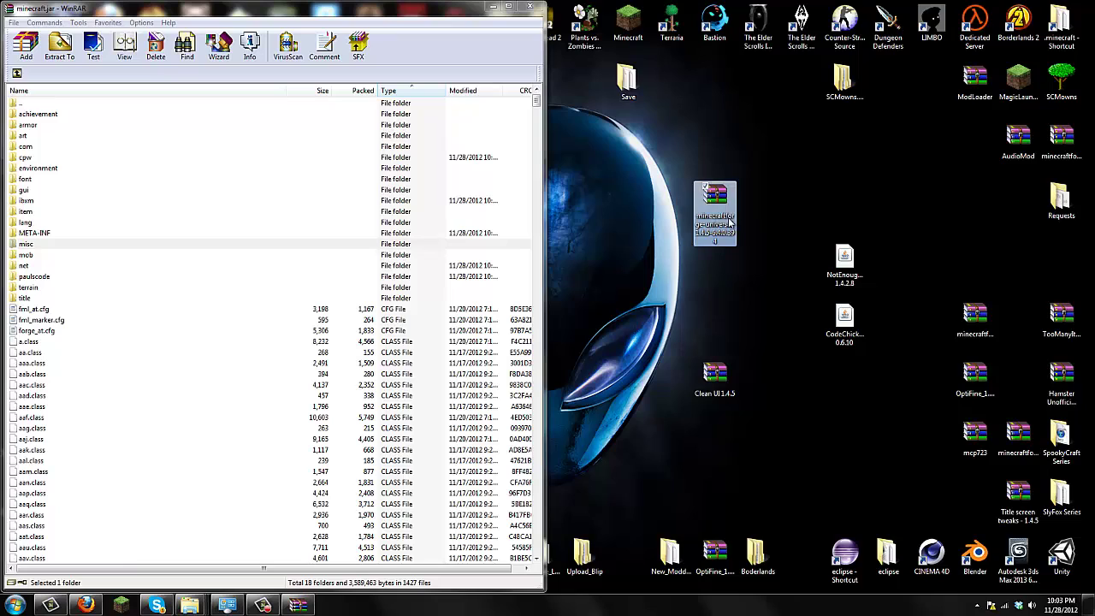
pyautogui.click(714, 375)
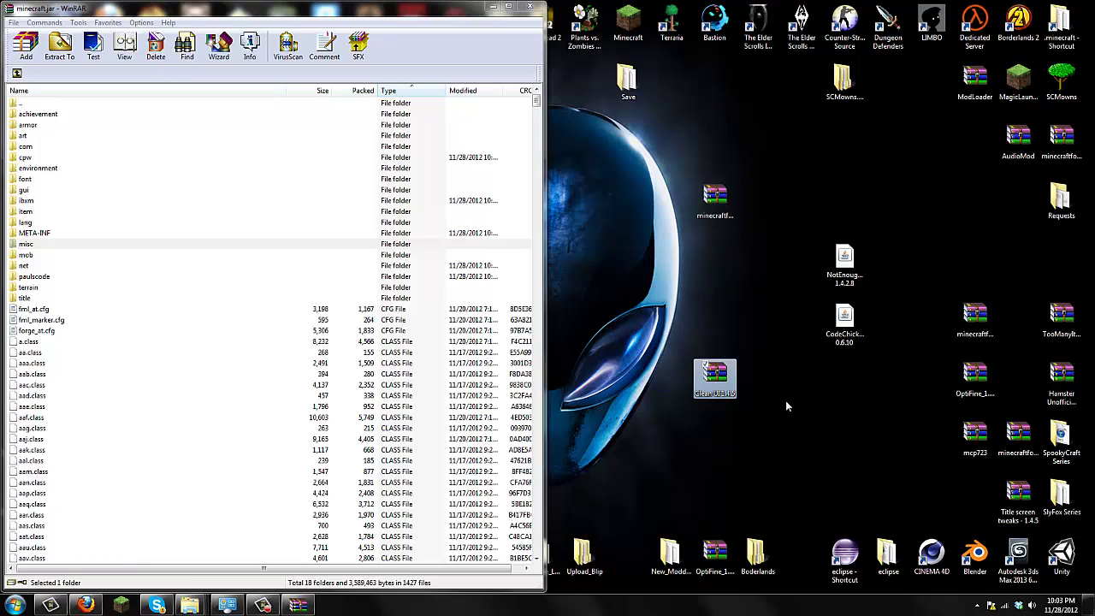
pyautogui.press('Up')
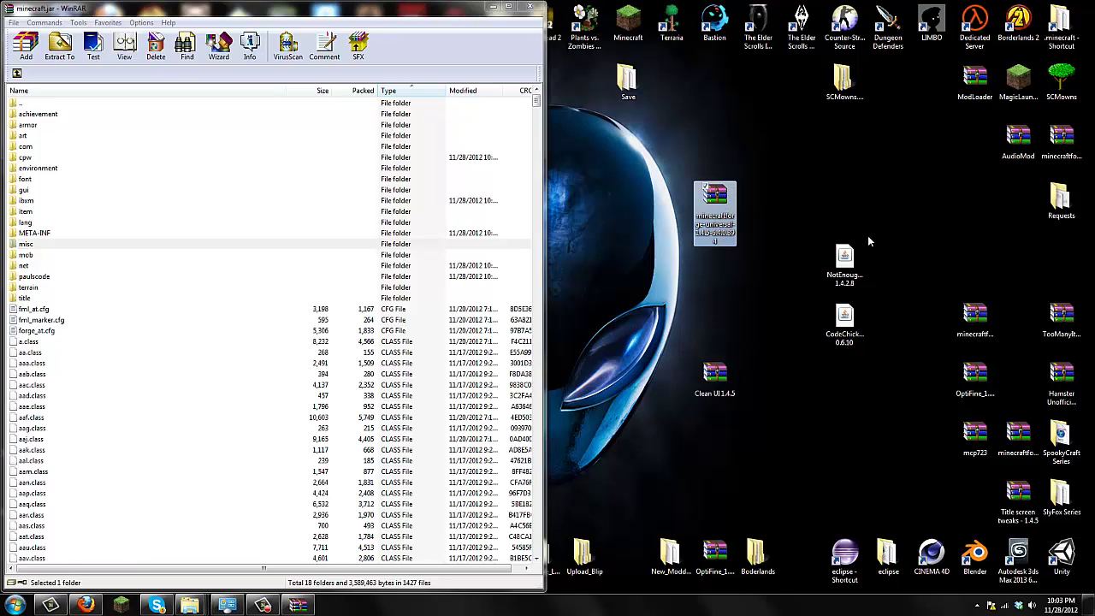
pyautogui.moveTo(885, 240); pyautogui.dragTo(777, 355)
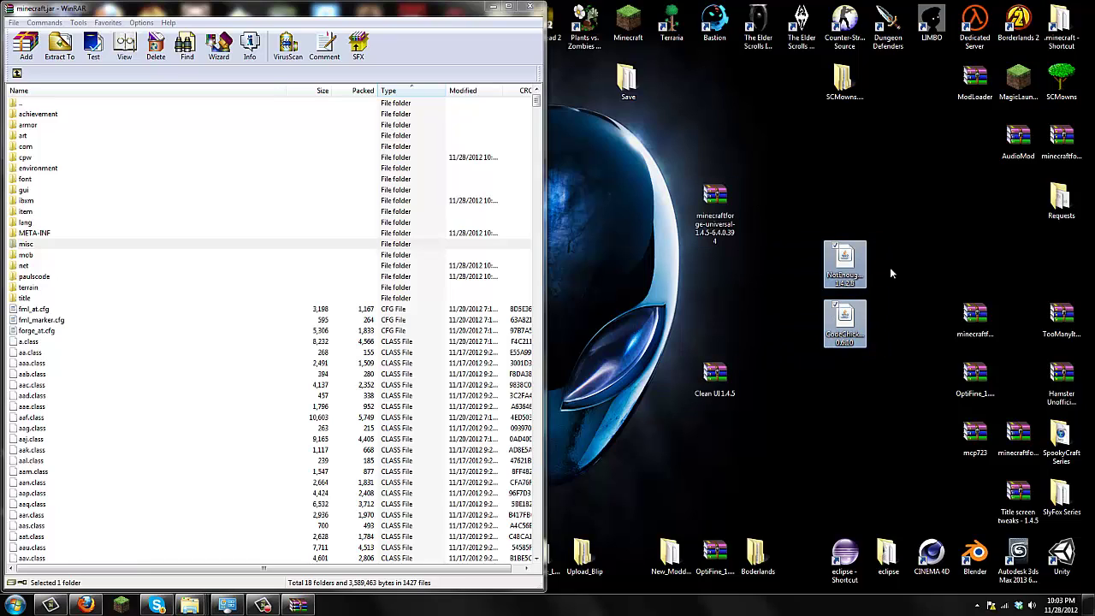
pyautogui.click(773, 312)
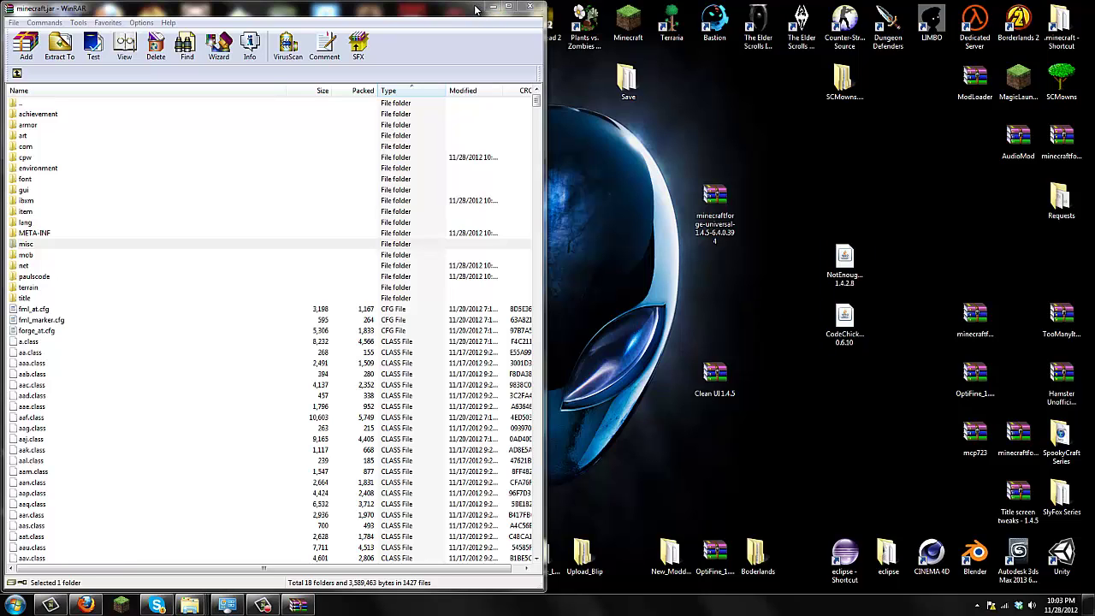
# - Close the minecraft.jar archive and go back from the bin folder to the .minecraft folder
pyautogui.click(532, 9)
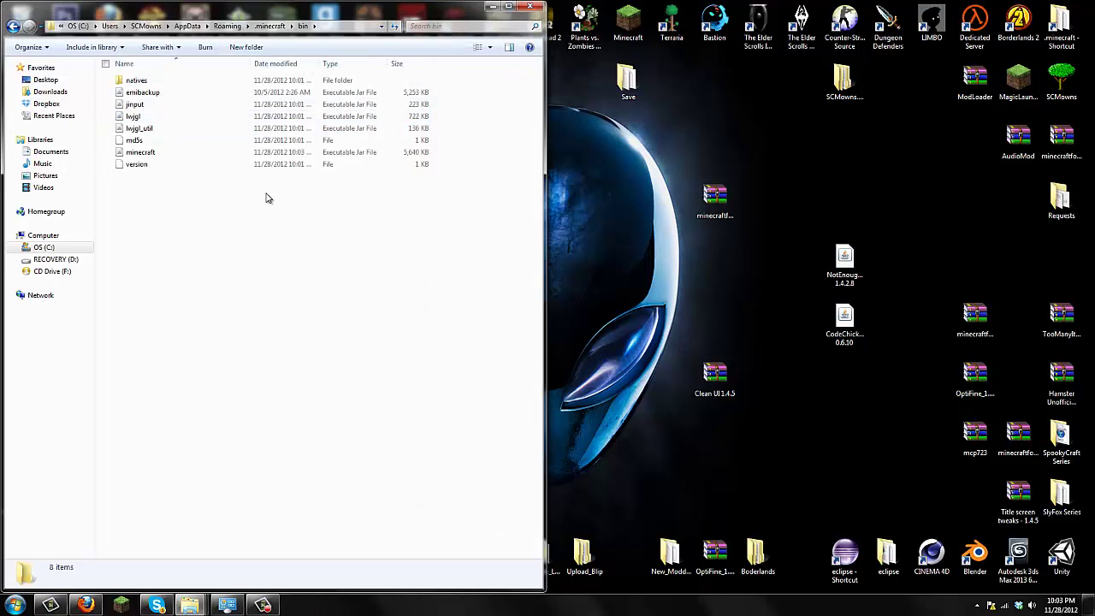
pyautogui.click(145, 153)
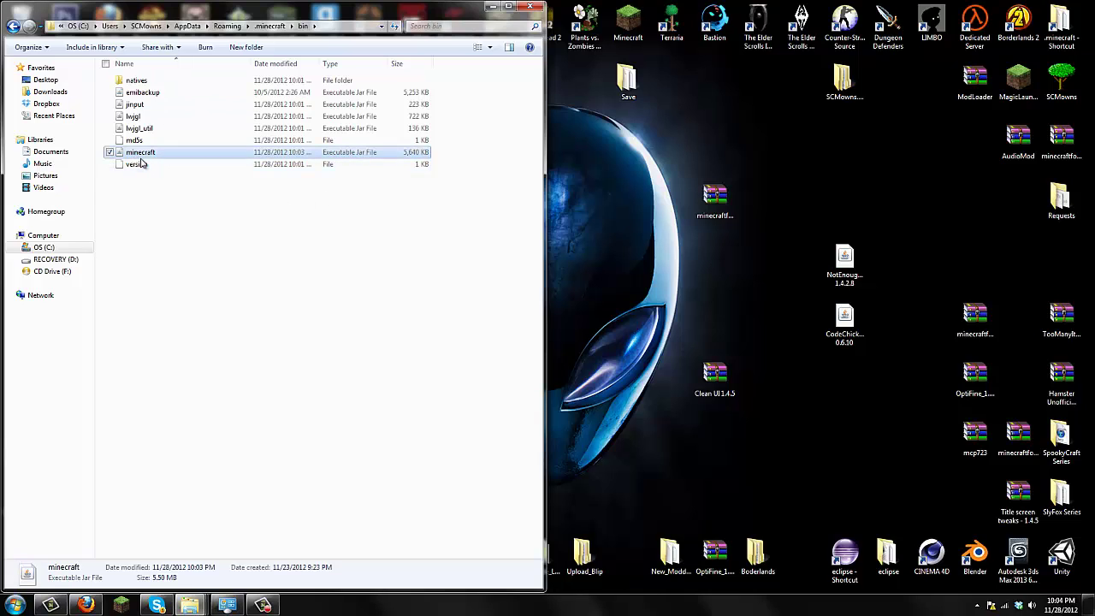
pyautogui.click(13, 28)
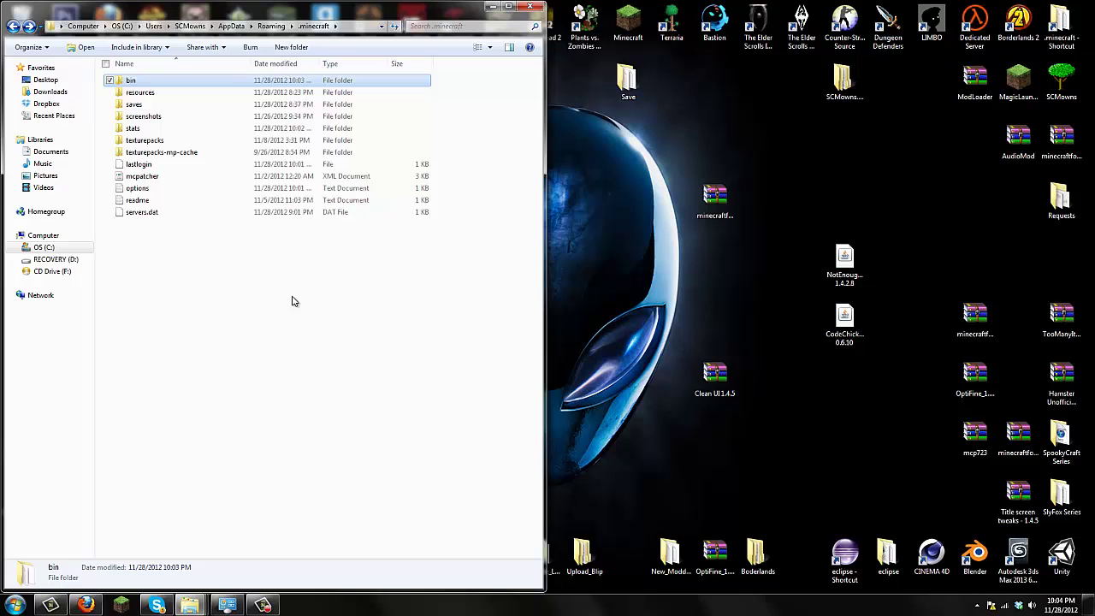
pyautogui.click(134, 104)
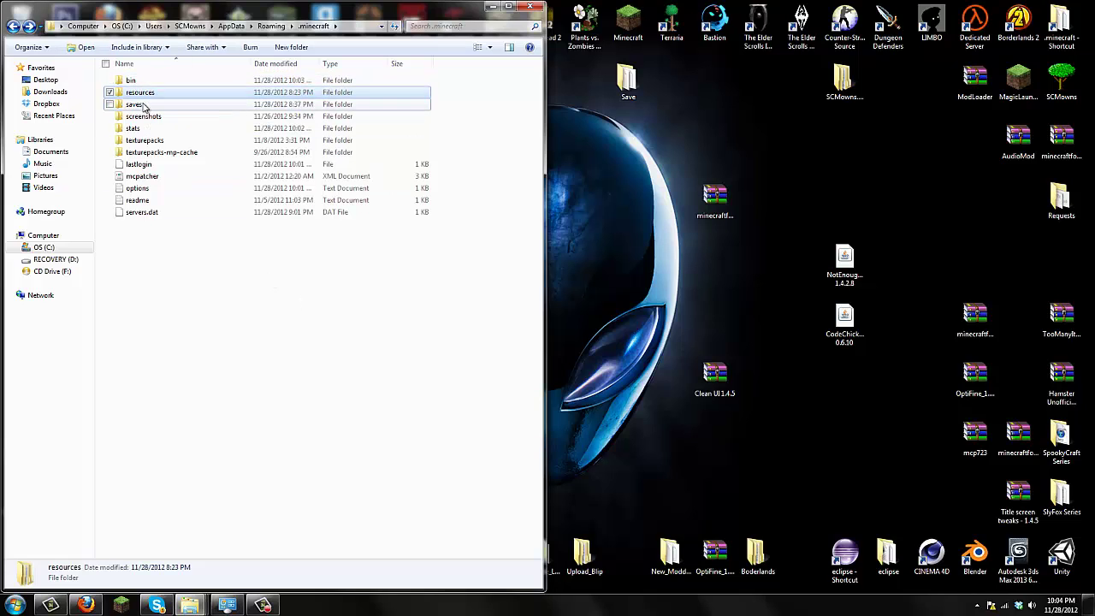
pyautogui.click(222, 315)
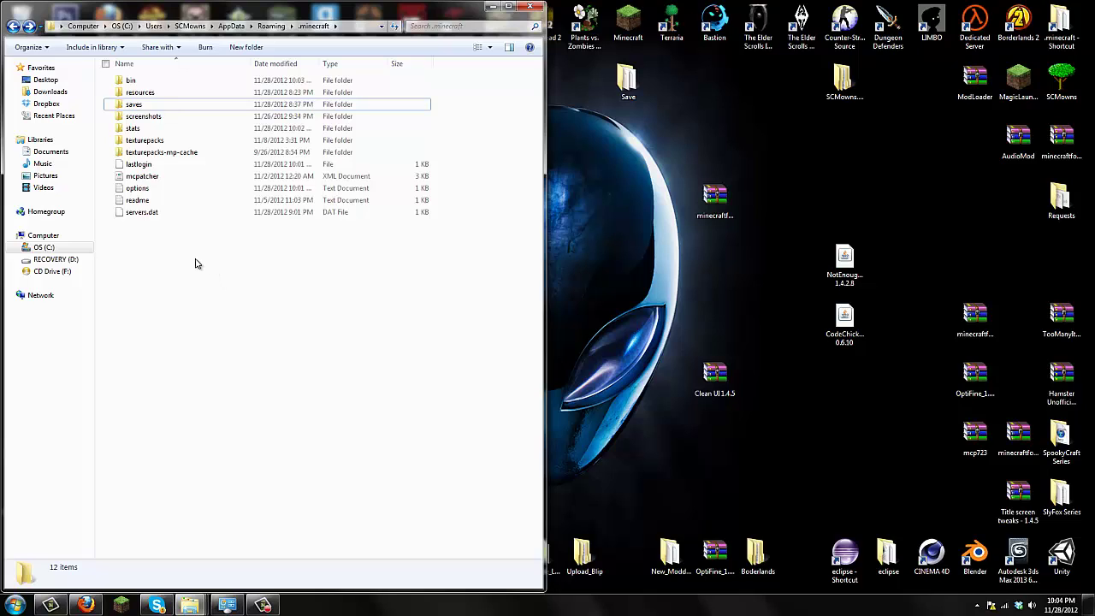
# - Create a new folder named coremods in the .minecraft folder
pyautogui.rightClick(190, 228)
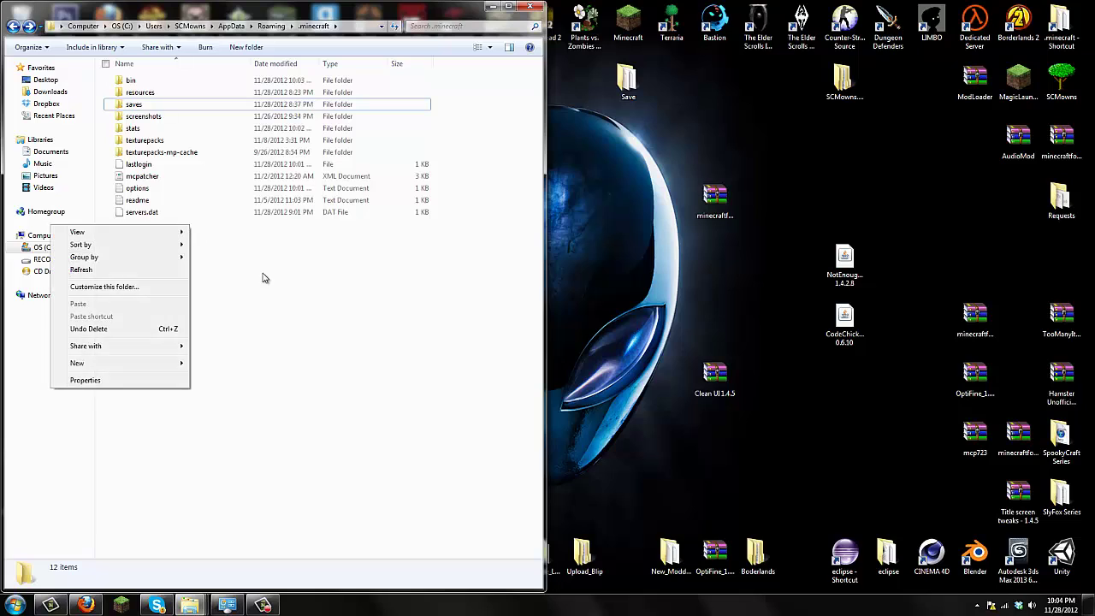
pyautogui.rightClick(265, 276)
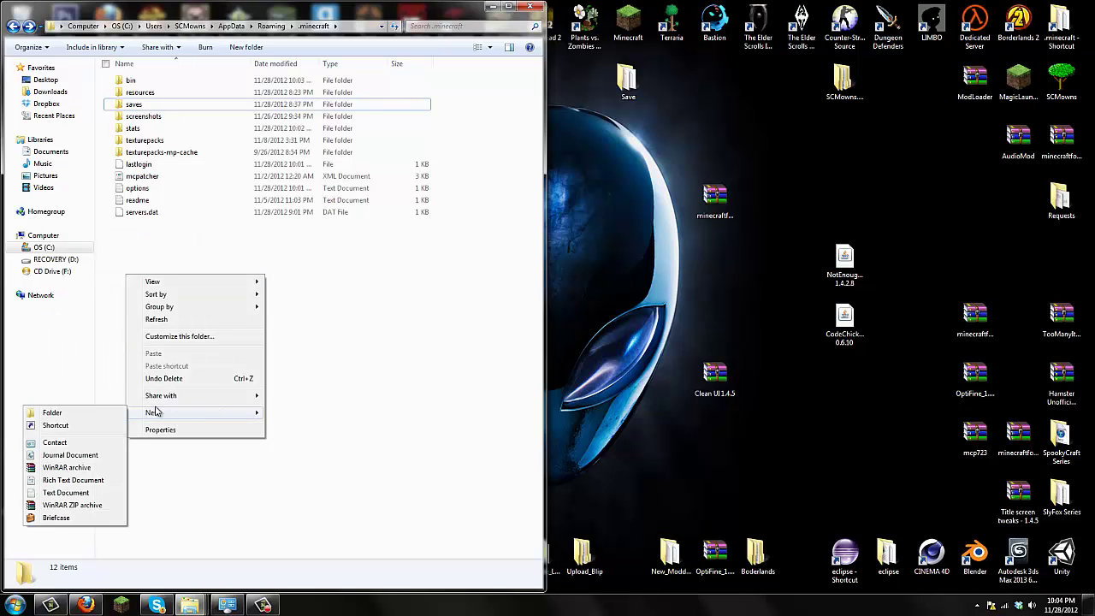
pyautogui.moveTo(152, 413)
pyautogui.click(74, 416)
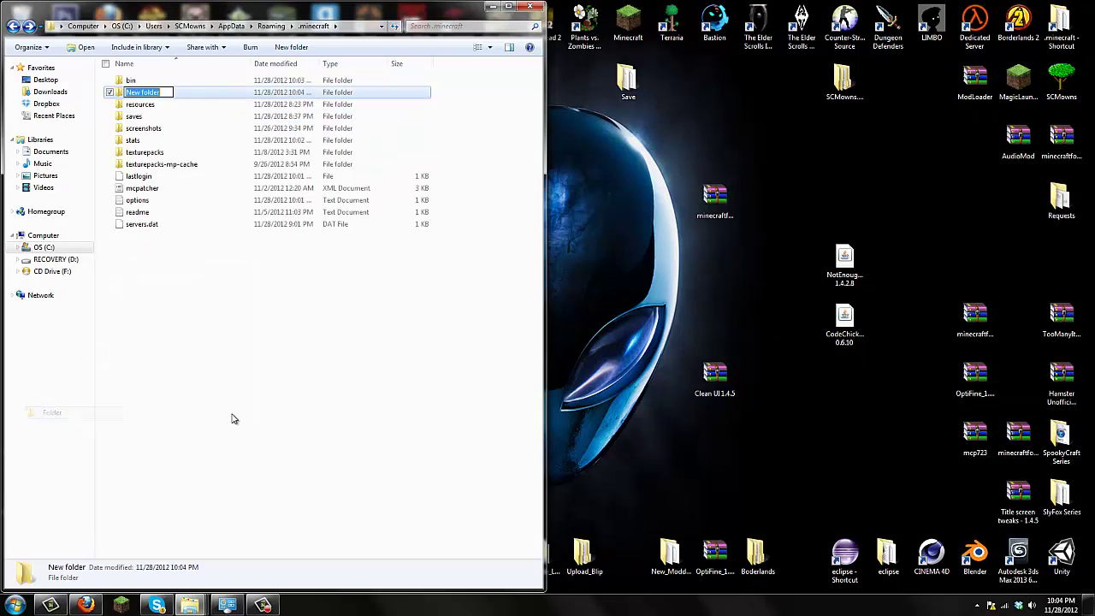
pyautogui.write('core')
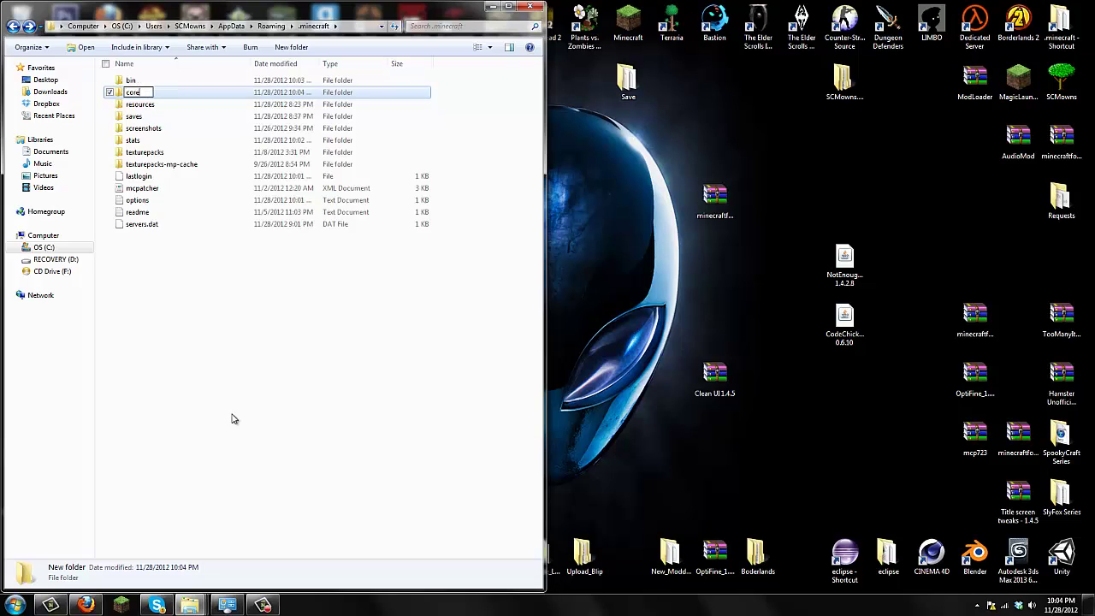
pyautogui.write('mods')
pyautogui.press('Return')
pyautogui.click(231, 419)
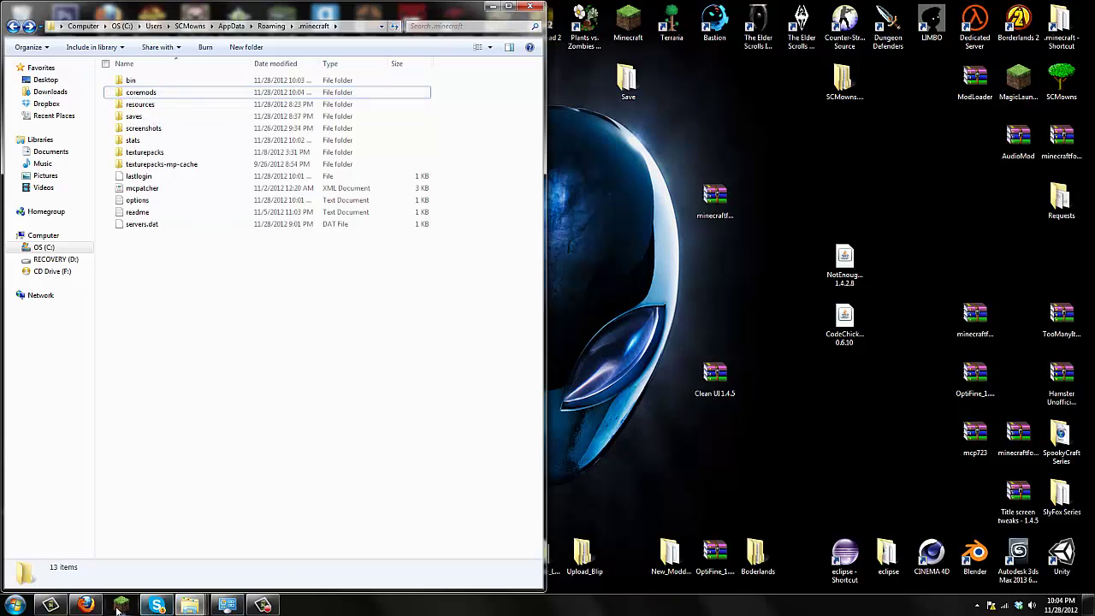
# - Move the NotEnoughItems 1.4.2.8 and CodeChickenCore 0.6.10 jars from the desktop into the coremods folder
pyautogui.click(154, 94)
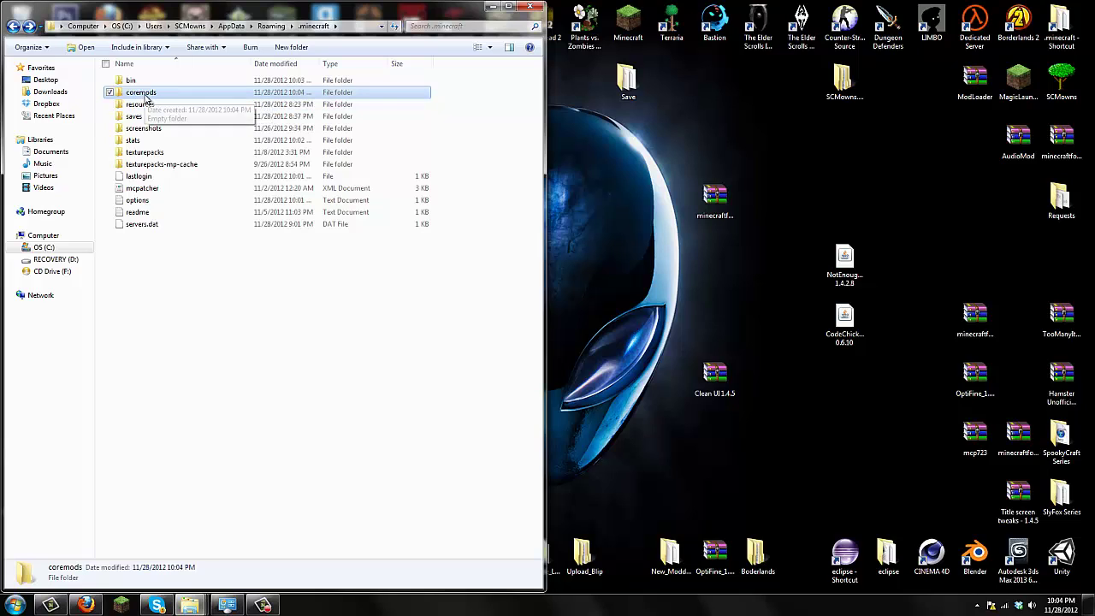
pyautogui.doubleClick(145, 96)
pyautogui.moveTo(892, 368); pyautogui.dragTo(826, 241)
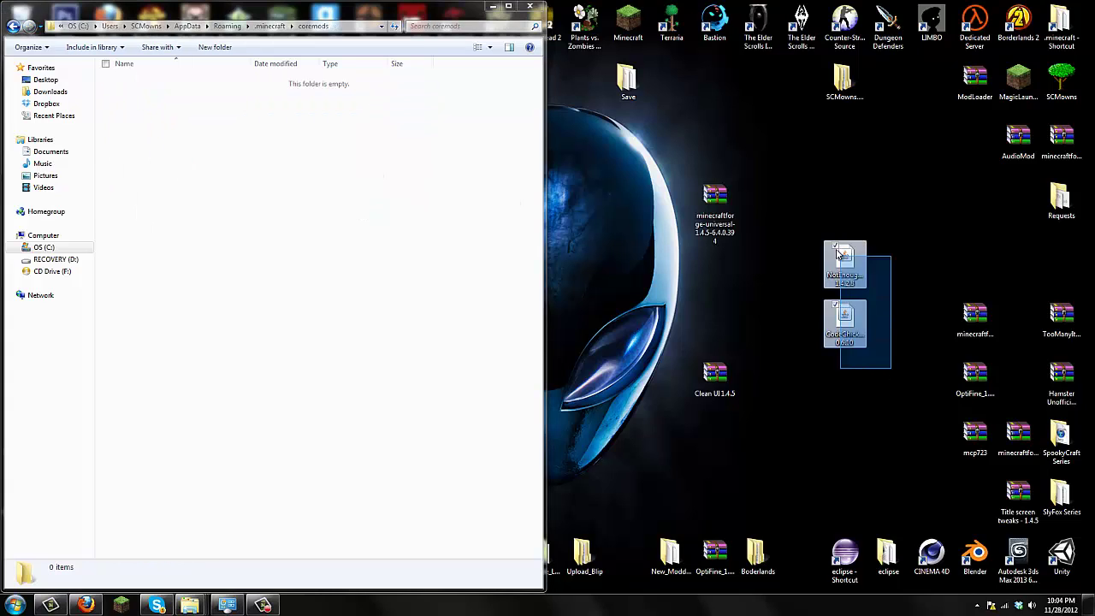
pyautogui.moveTo(850, 342); pyautogui.dragTo(251, 189)
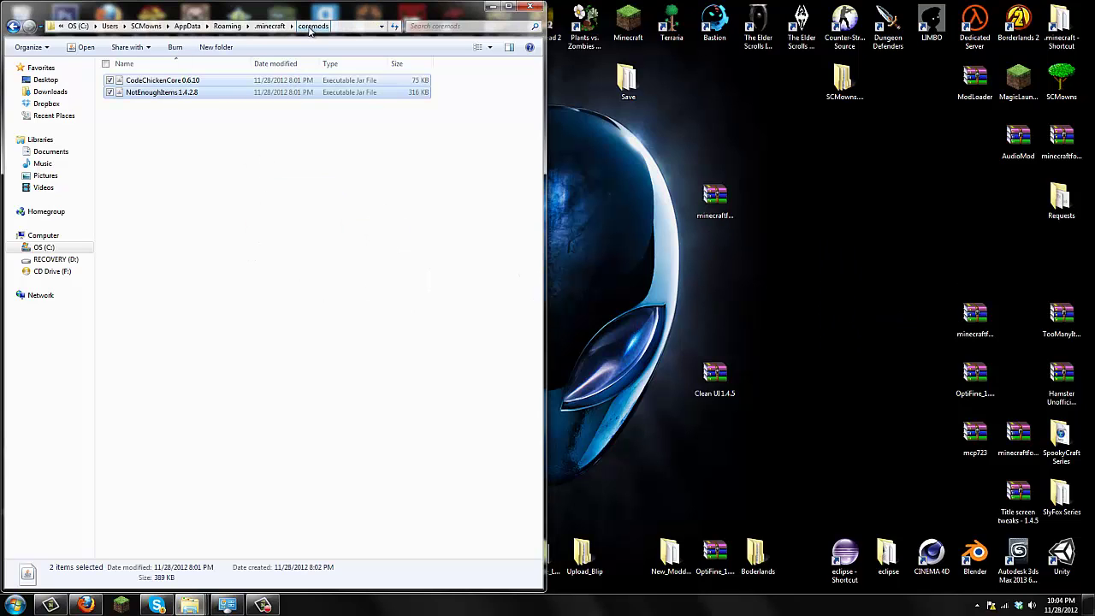
pyautogui.click(290, 151)
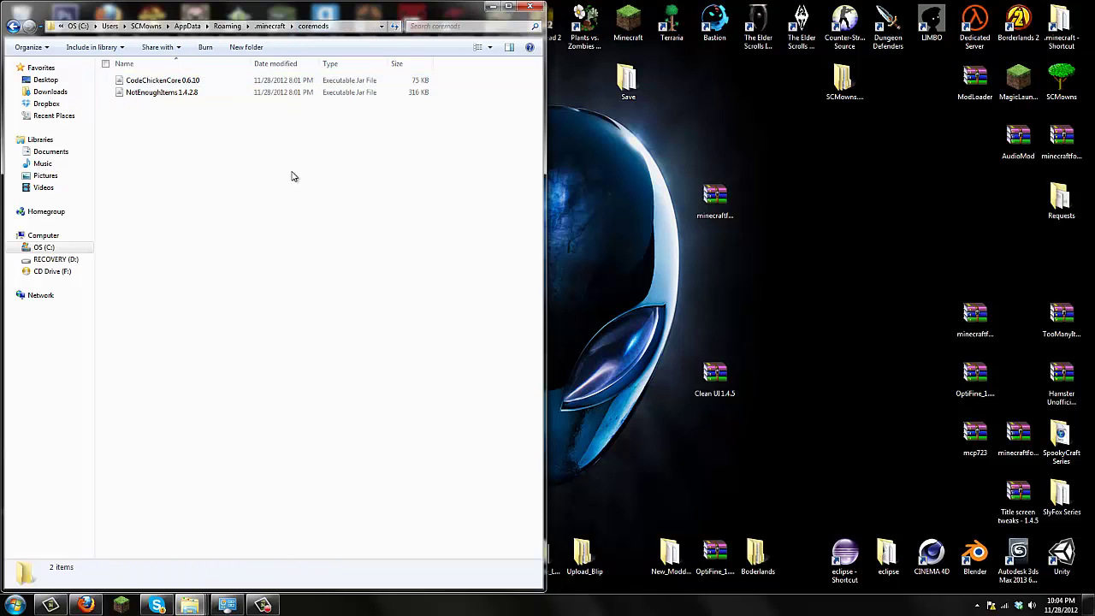
# - Go back to the .minecraft folder, then launch Minecraft and log in with the remembered account
pyautogui.press('BackSpace')
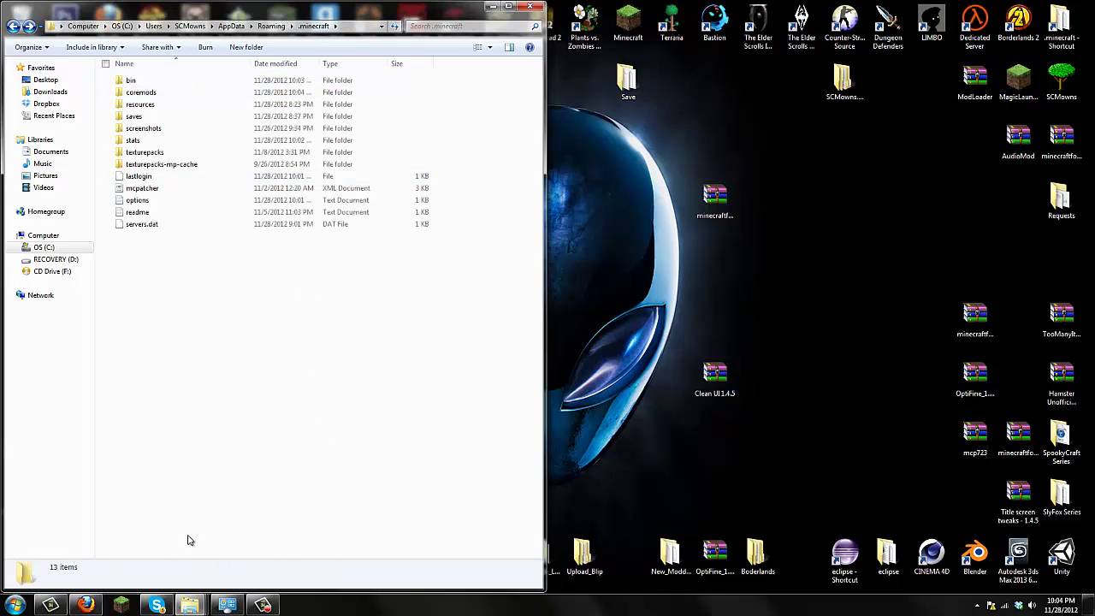
pyautogui.click(120, 605)
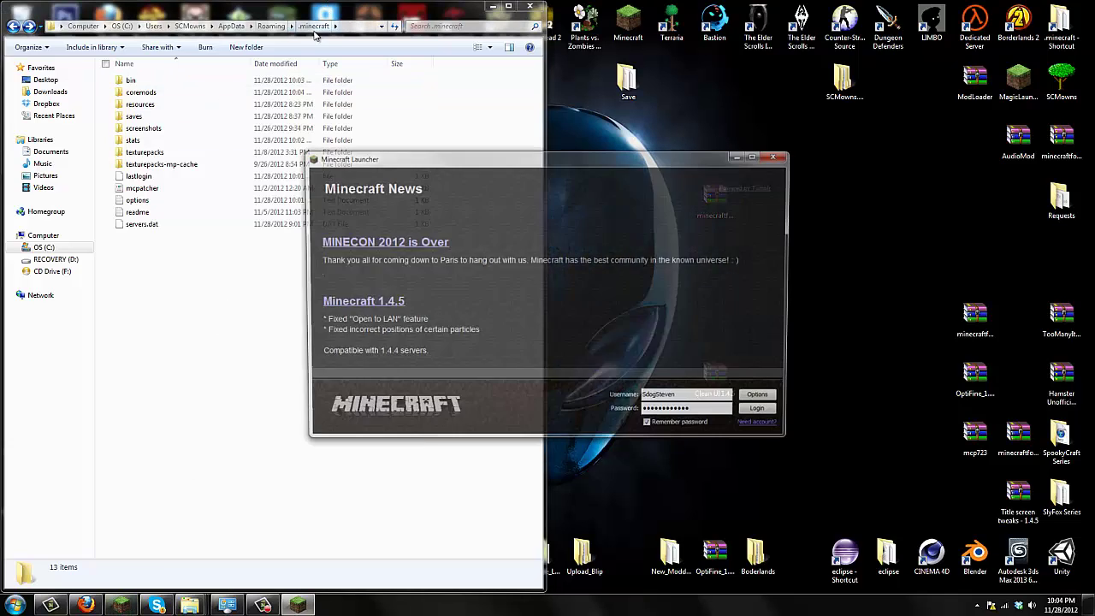
pyautogui.press('Return')
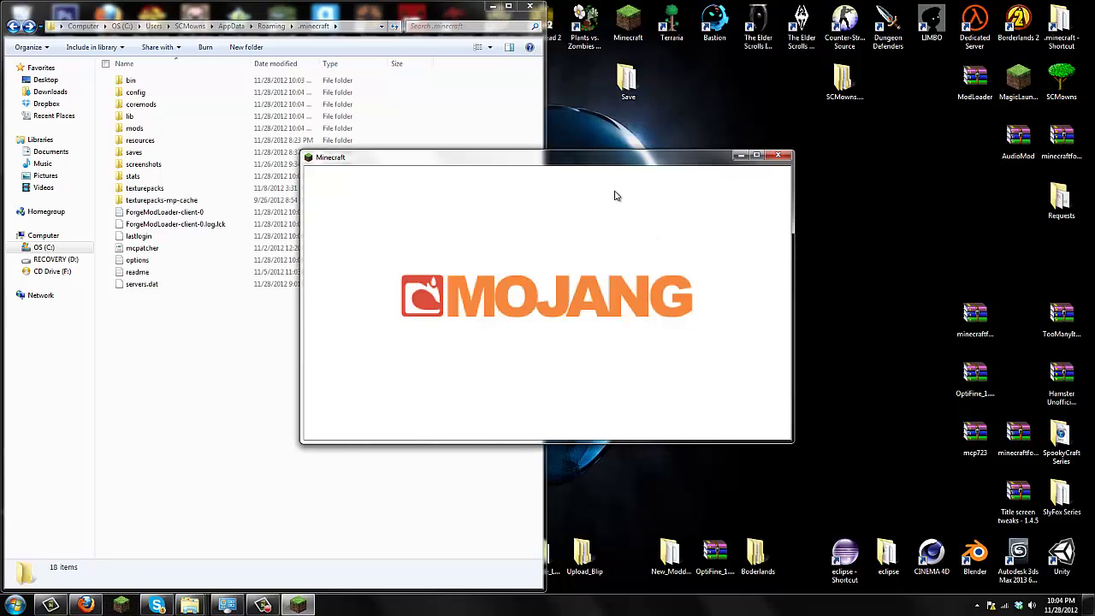
pyautogui.moveTo(565, 156); pyautogui.dragTo(321, 255)
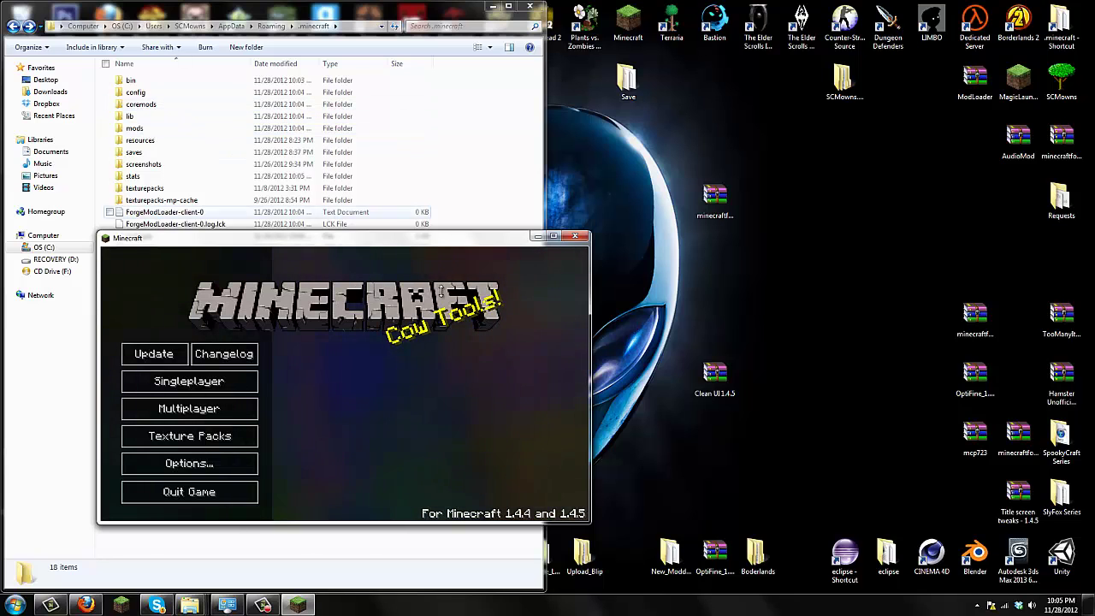
# - Maximize the game window and load the singleplayer world Abnormal Pokemon
pyautogui.doubleClick(419, 239)
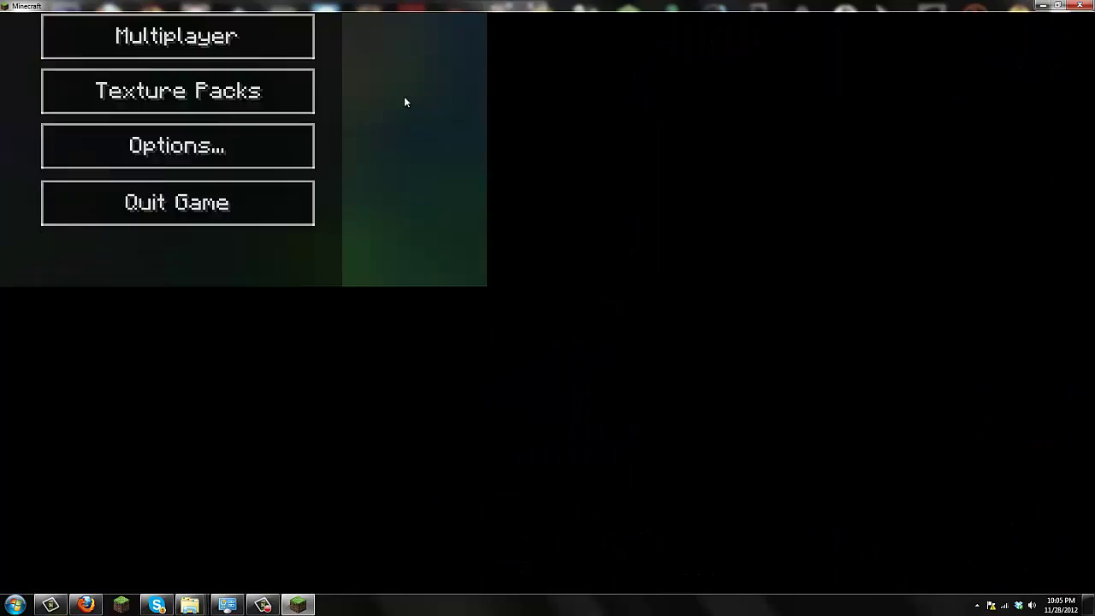
pyautogui.click(201, 282)
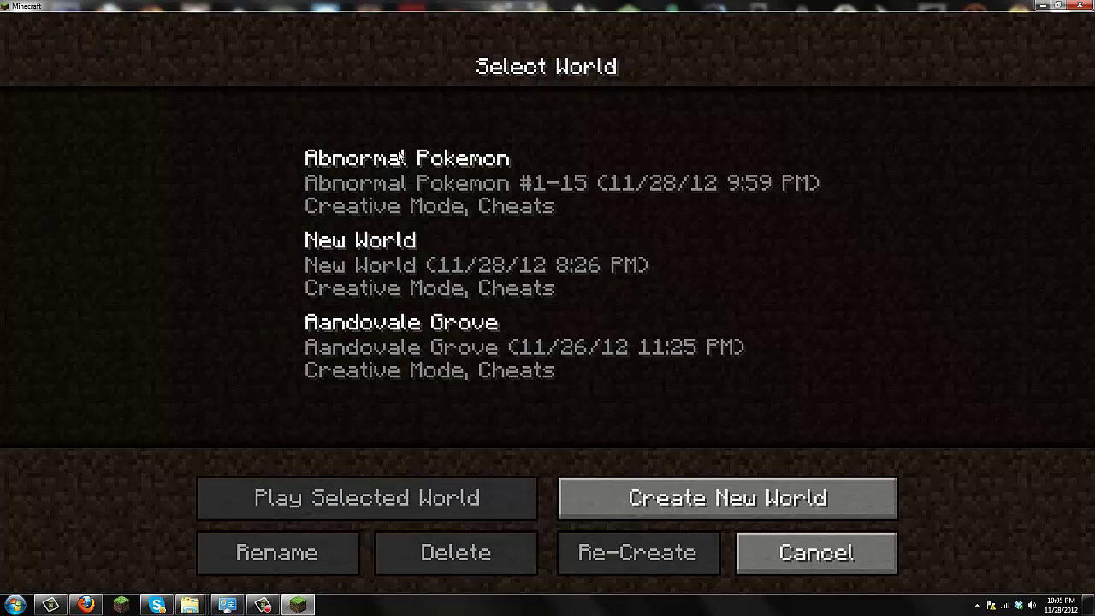
pyautogui.doubleClick(418, 197)
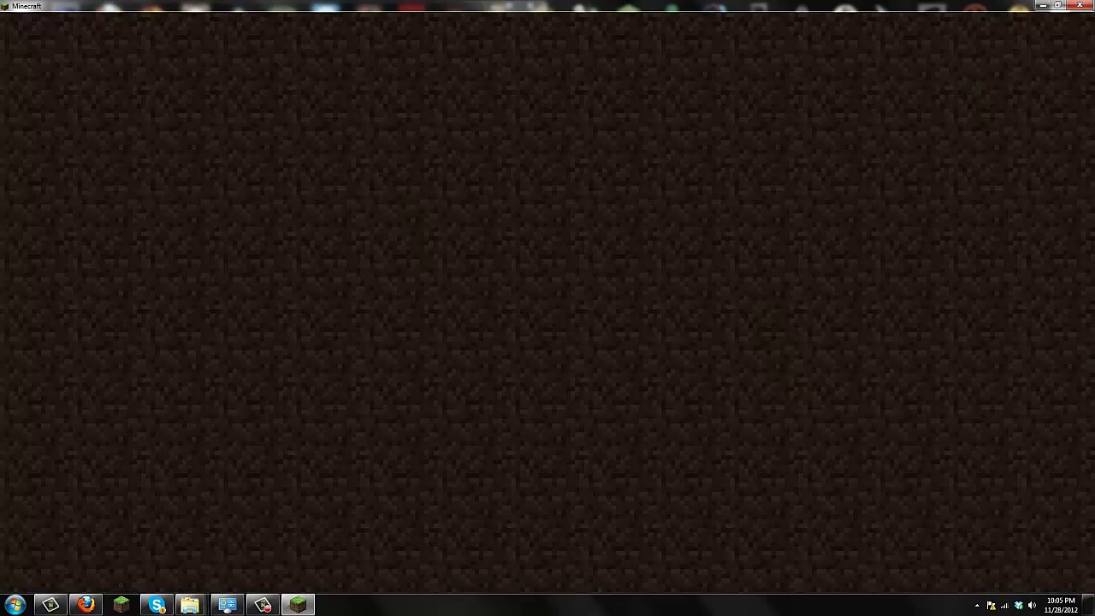
# - Browse the inventory's item list to page 3, view the bow's crafting recipe and return to the game
pyautogui.press('e')
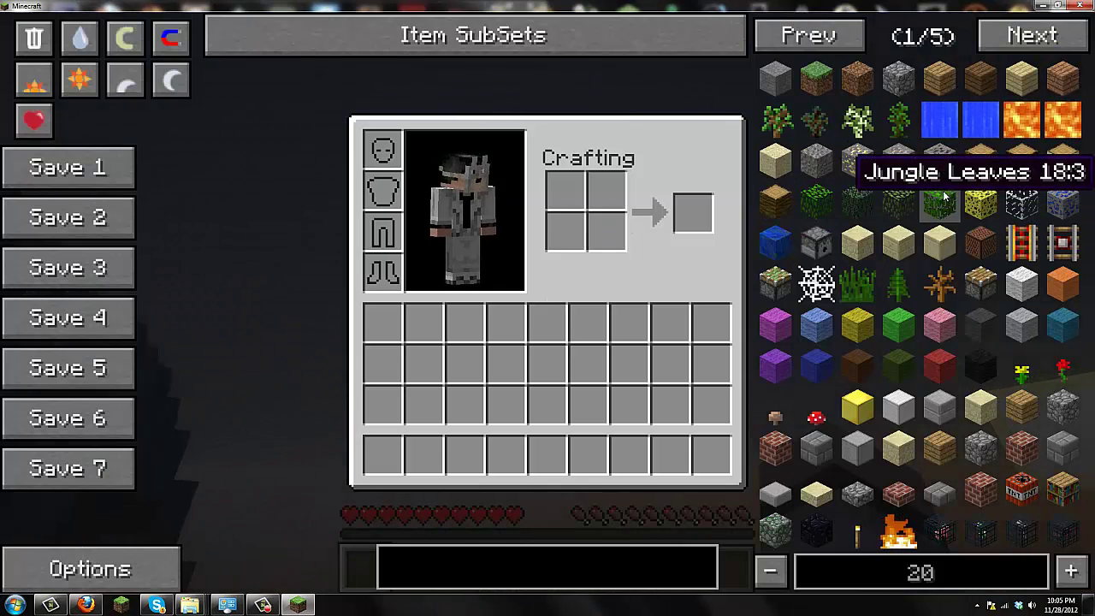
pyautogui.click(1034, 37)
pyautogui.click(1033, 37)
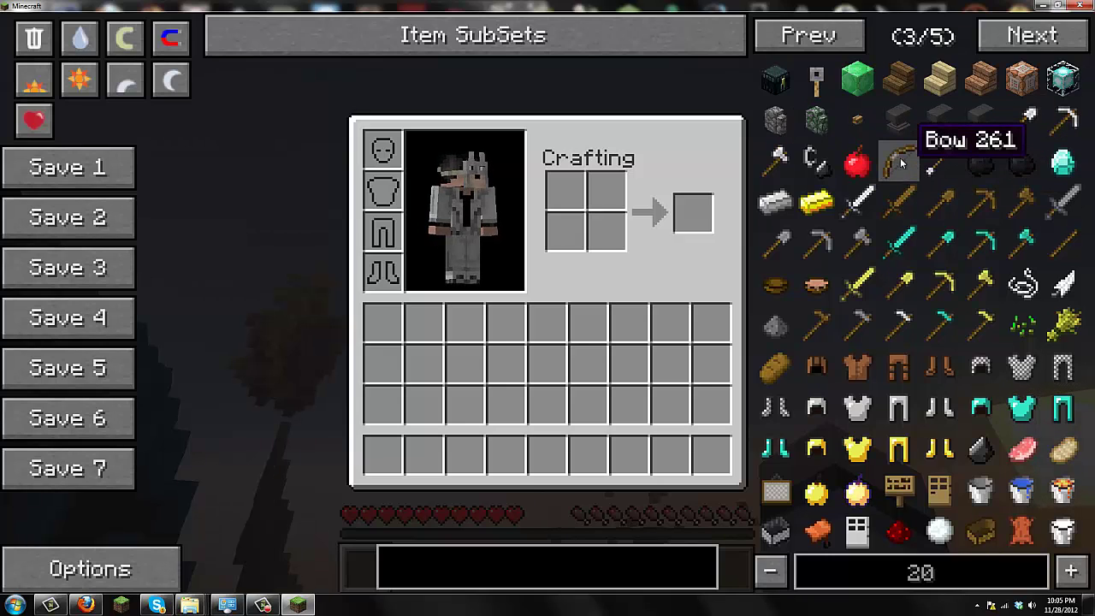
pyautogui.click(901, 161)
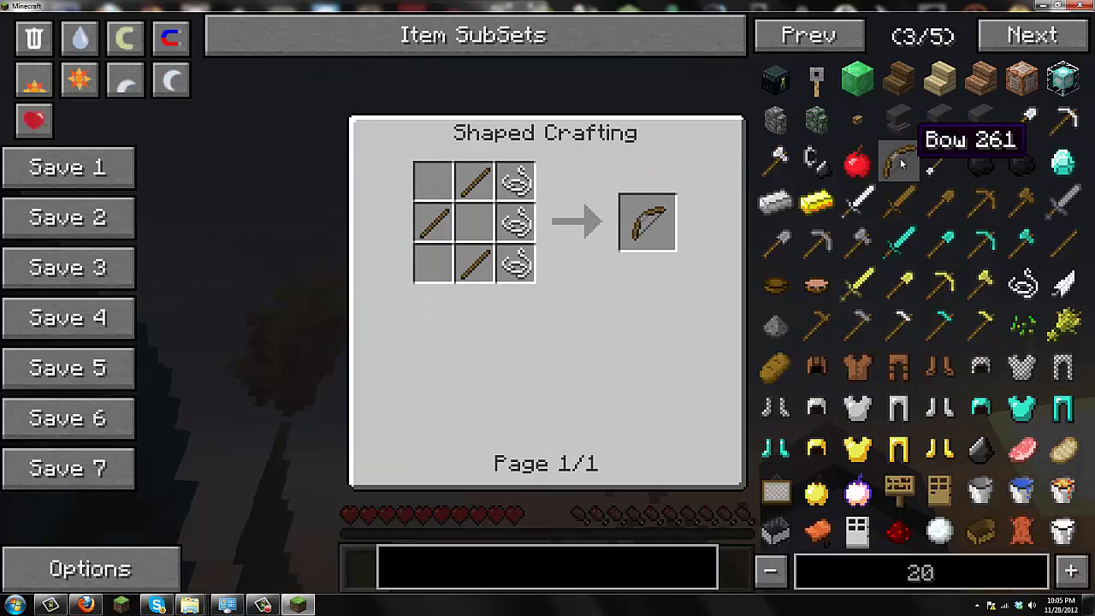
pyautogui.press('Escape')
pyautogui.press('Escape')
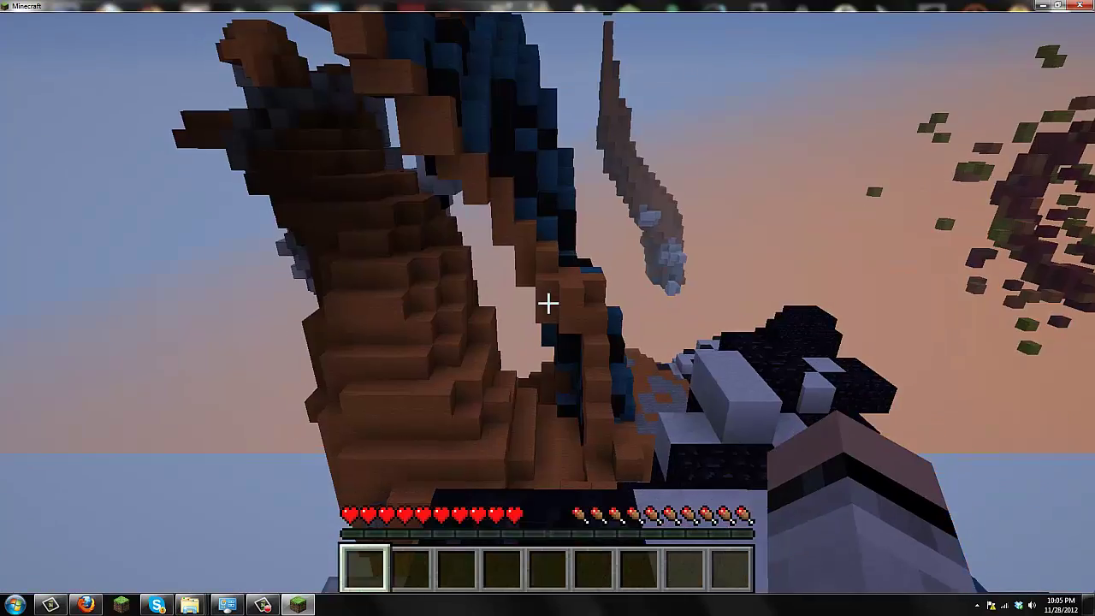